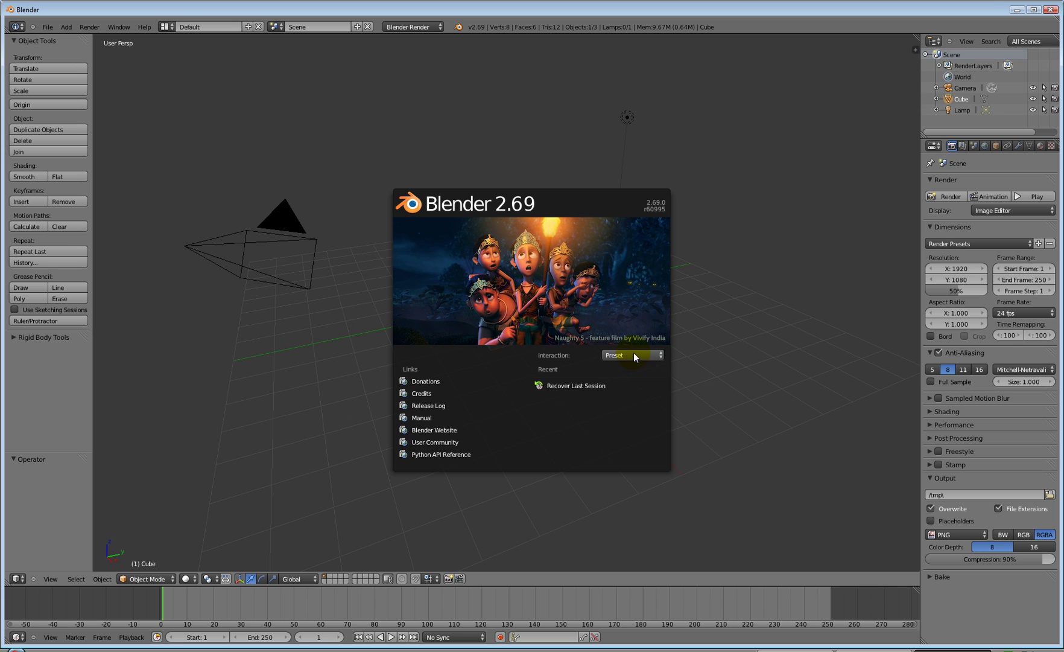
# - Choose the 3Dsmax interaction preset and close the splash screen
pyautogui.click(634, 354)
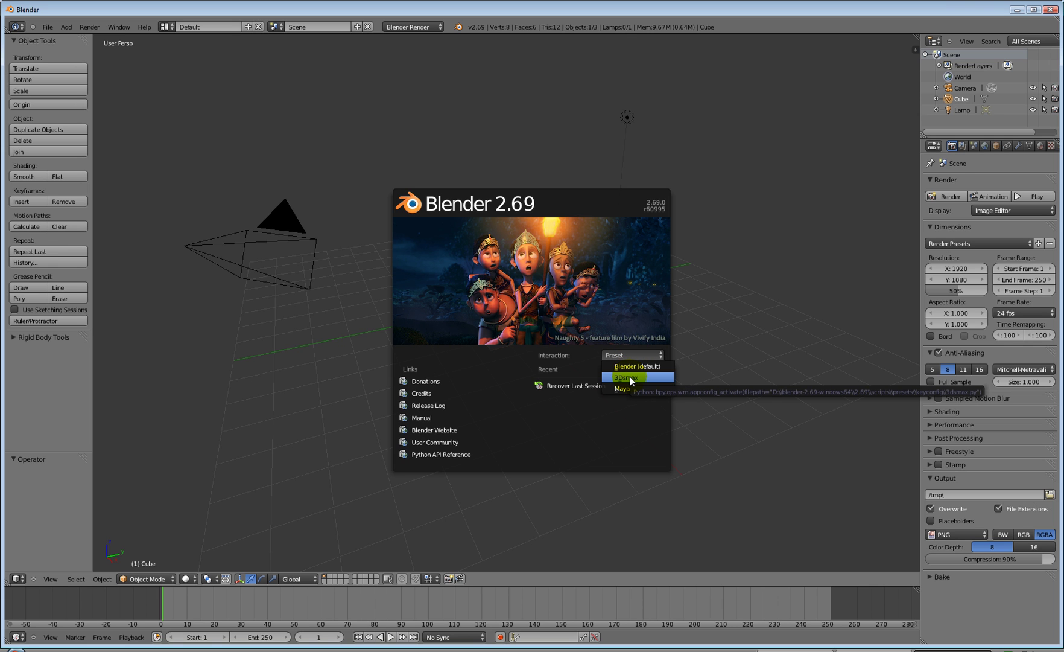
pyautogui.click(631, 377)
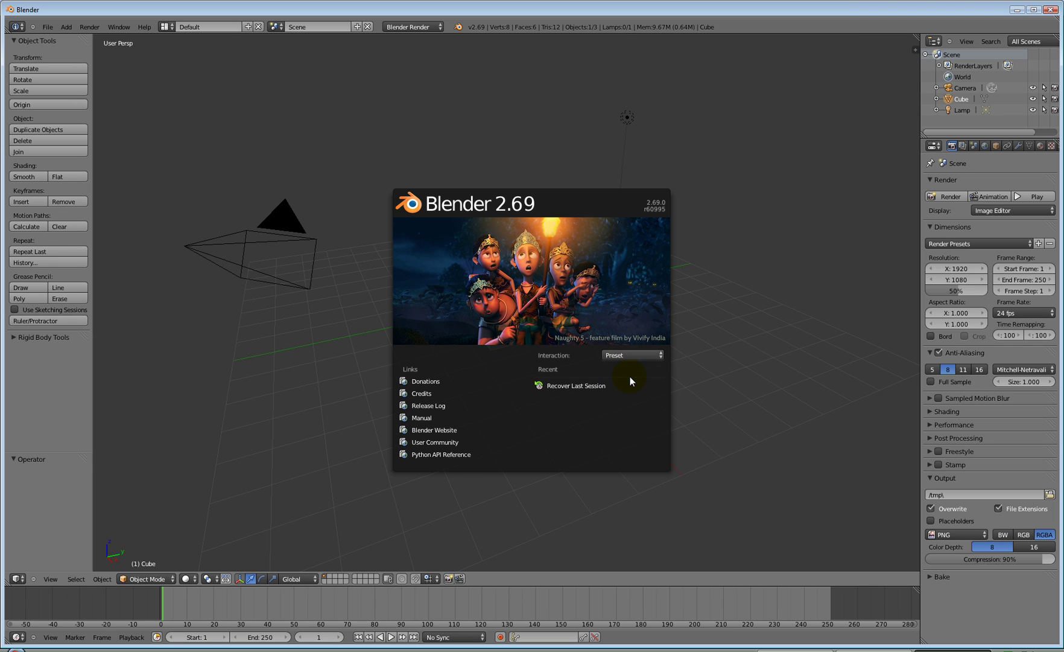
pyautogui.click(702, 348)
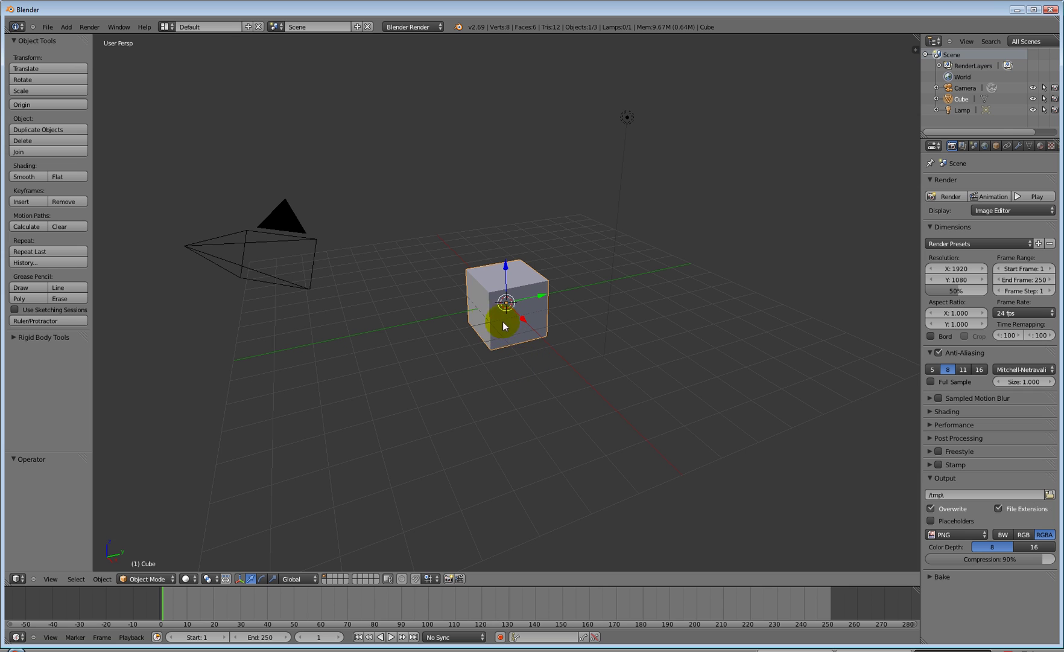
# - Move the cube 5.897 units along Y and show a widened Properties sidebar
pyautogui.moveTo(528, 295); pyautogui.dragTo(673, 266)
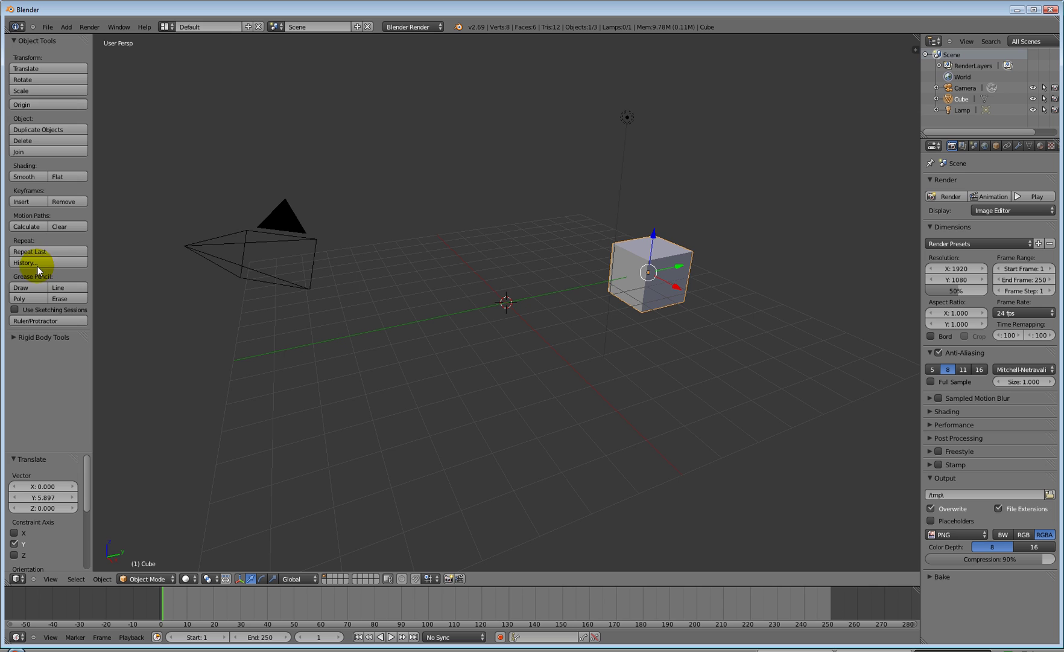
pyautogui.press('t')
pyautogui.press('t')
pyautogui.press('t')
pyautogui.press('t')
pyautogui.press('n')
pyautogui.press('n')
pyautogui.press('n')
pyautogui.press('n')
pyautogui.moveTo(915, 51); pyautogui.dragTo(814, 63)
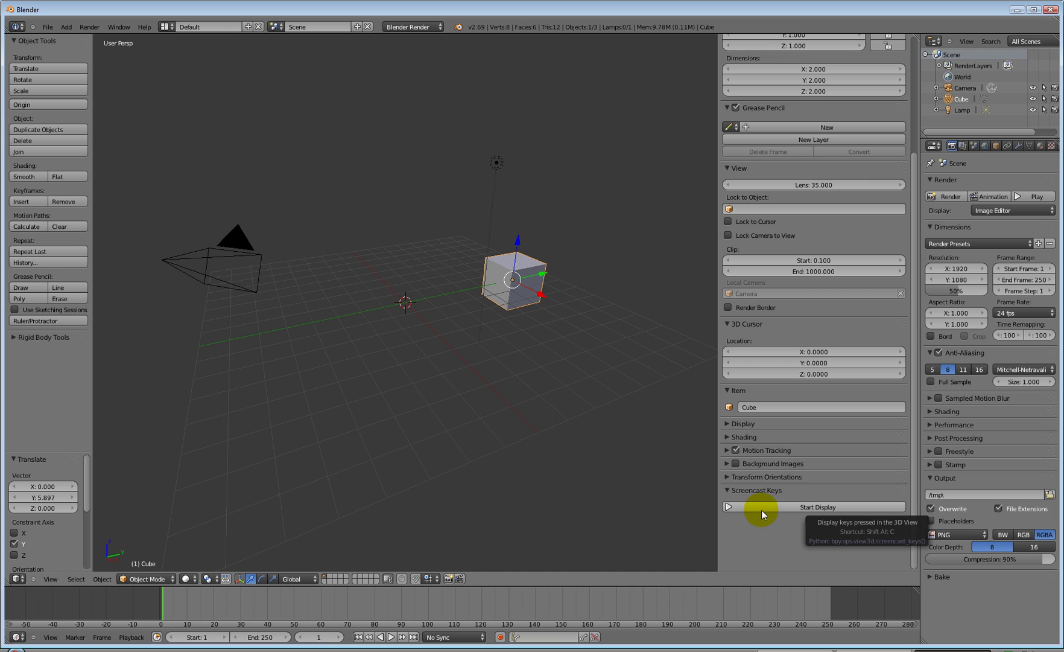
# - Enable the Screencast Keys add-on in User Preferences and start its on-screen display
pyautogui.click(48, 27)
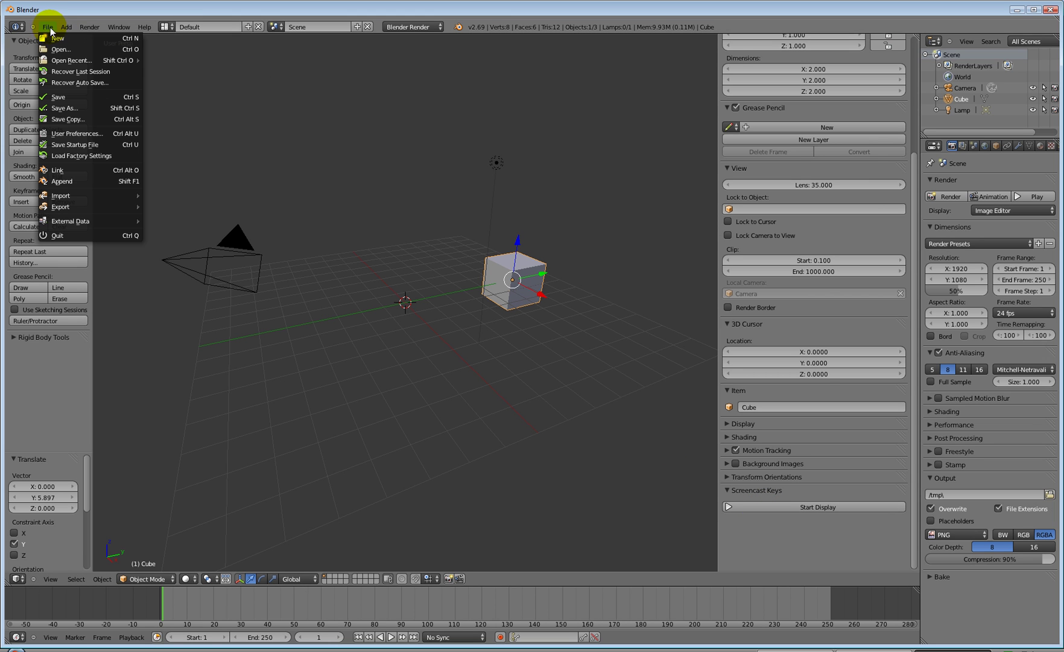
pyautogui.click(83, 131)
pyautogui.moveTo(284, 13); pyautogui.dragTo(507, 60)
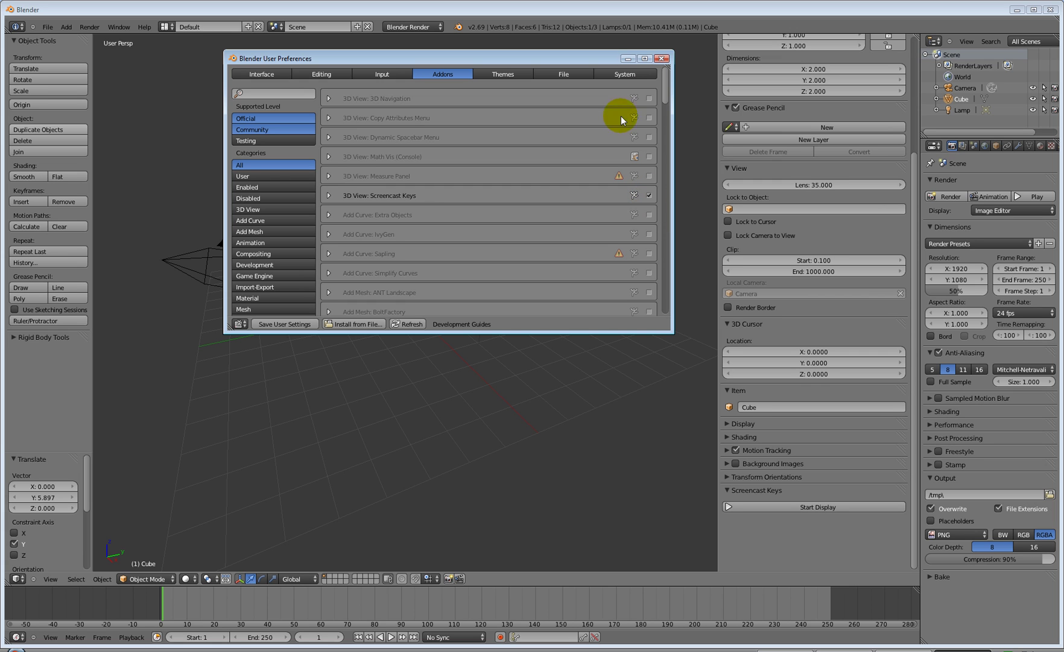
pyautogui.click(661, 58)
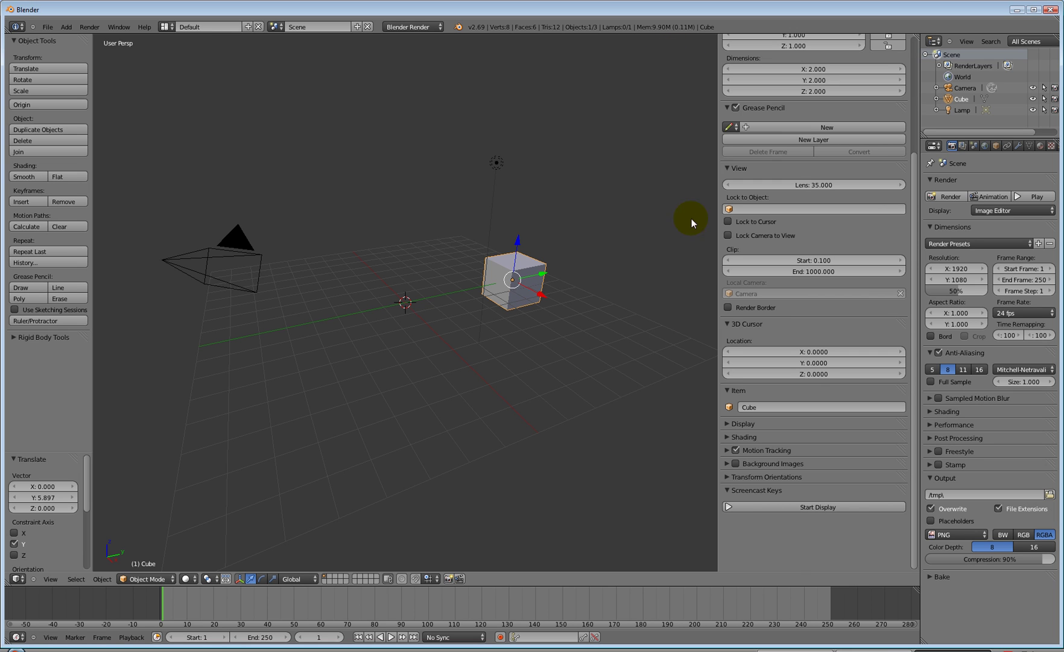
pyautogui.click(792, 505)
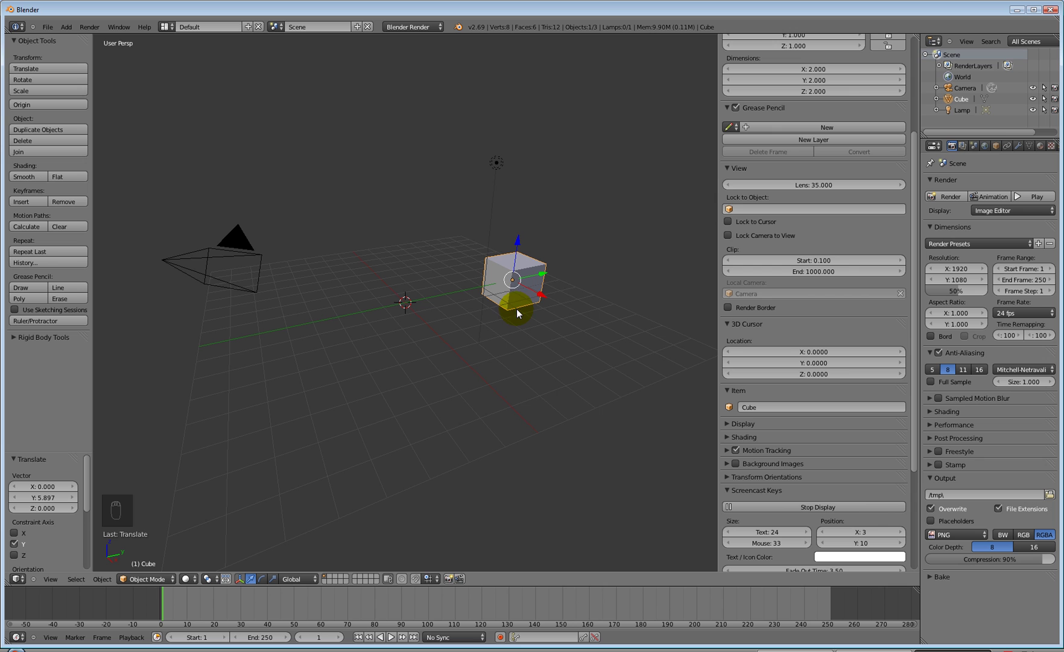
# - Add a UV sphere with 12 segments and 12 rings and move it along Y
pyautogui.moveTo(736, 197); pyautogui.dragTo(811, 192)
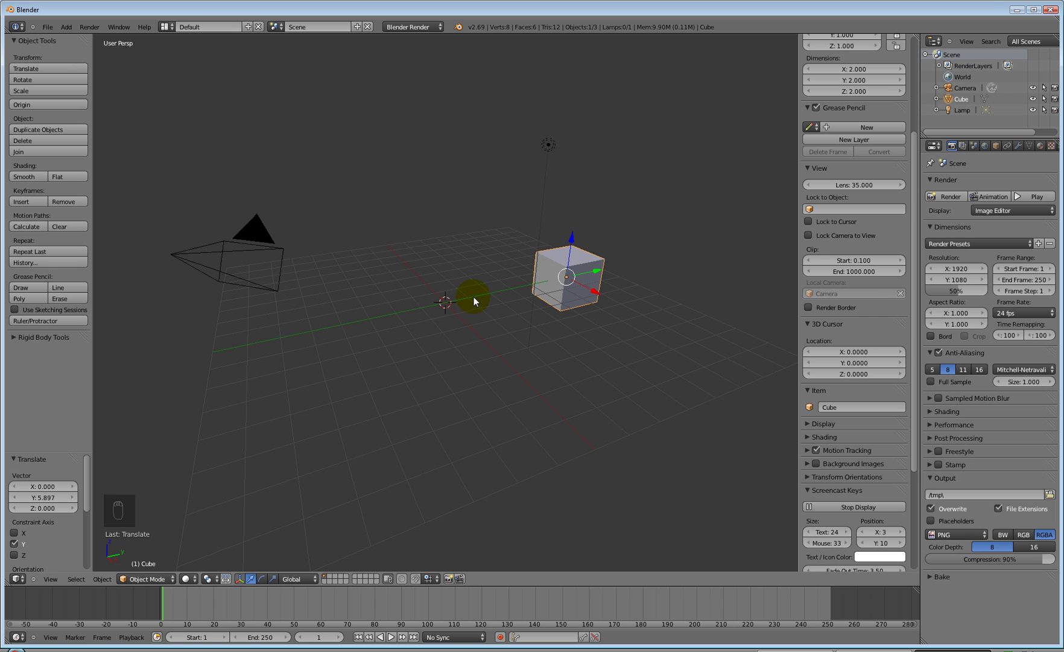
pyautogui.hotkey('shift', 'a')
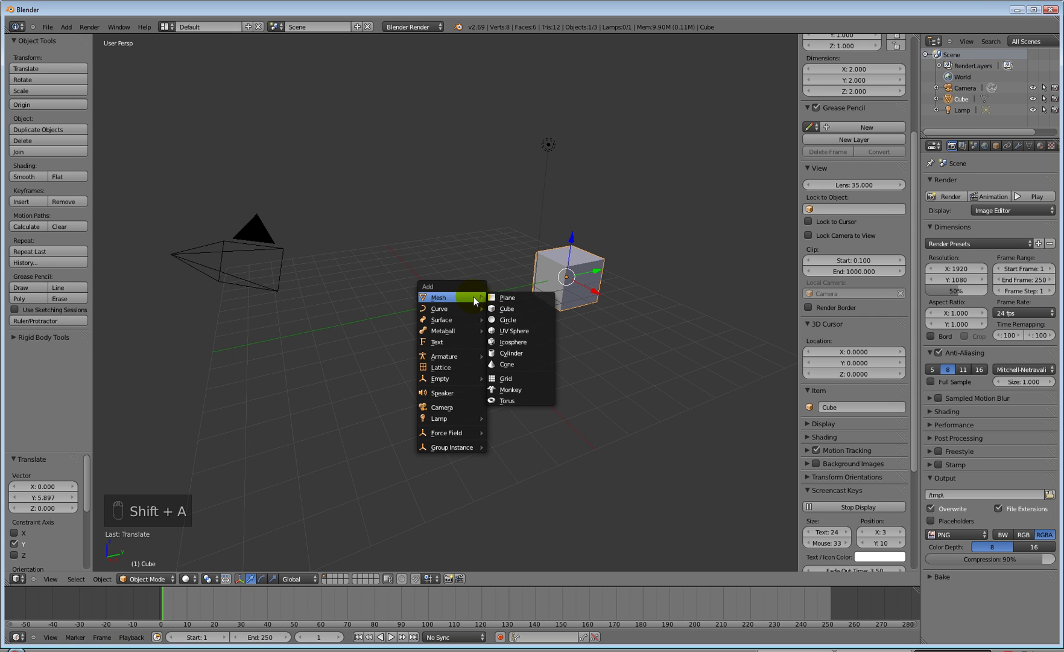
pyautogui.click(522, 332)
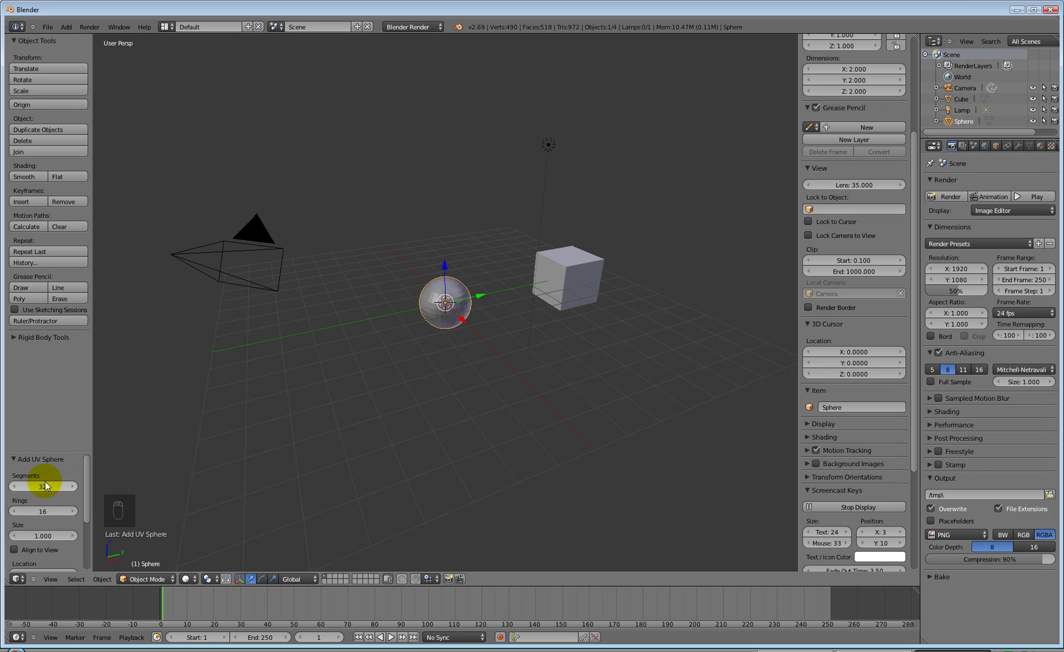
pyautogui.write('12')
pyautogui.press('Return')
pyautogui.doubleClick(42, 511)
pyautogui.write('12')
pyautogui.press('Return')
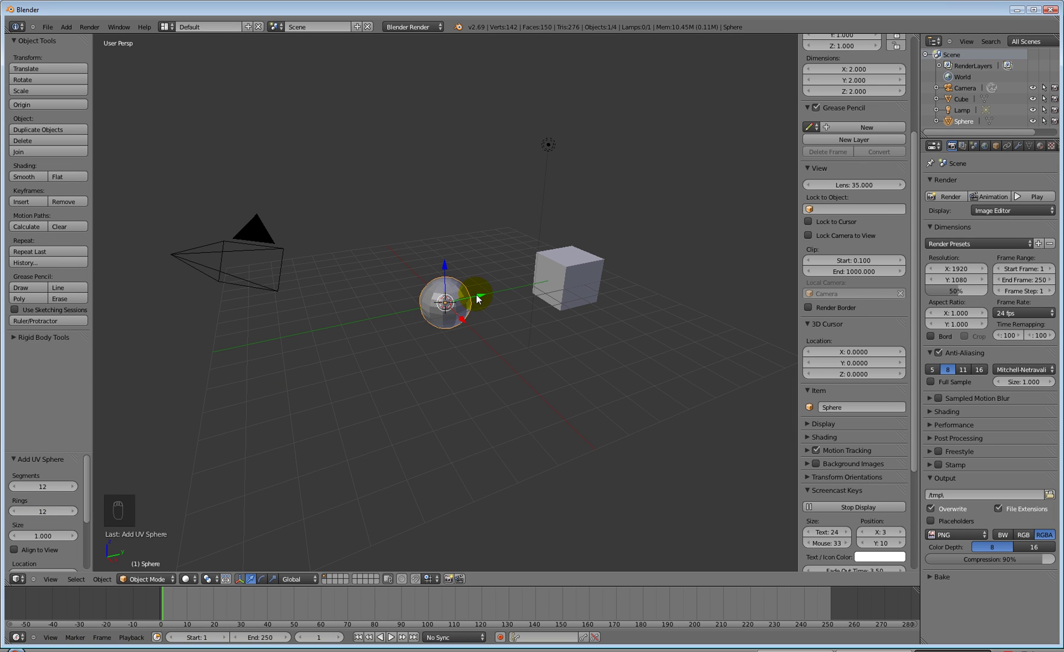
pyautogui.moveTo(477, 296); pyautogui.dragTo(326, 337)
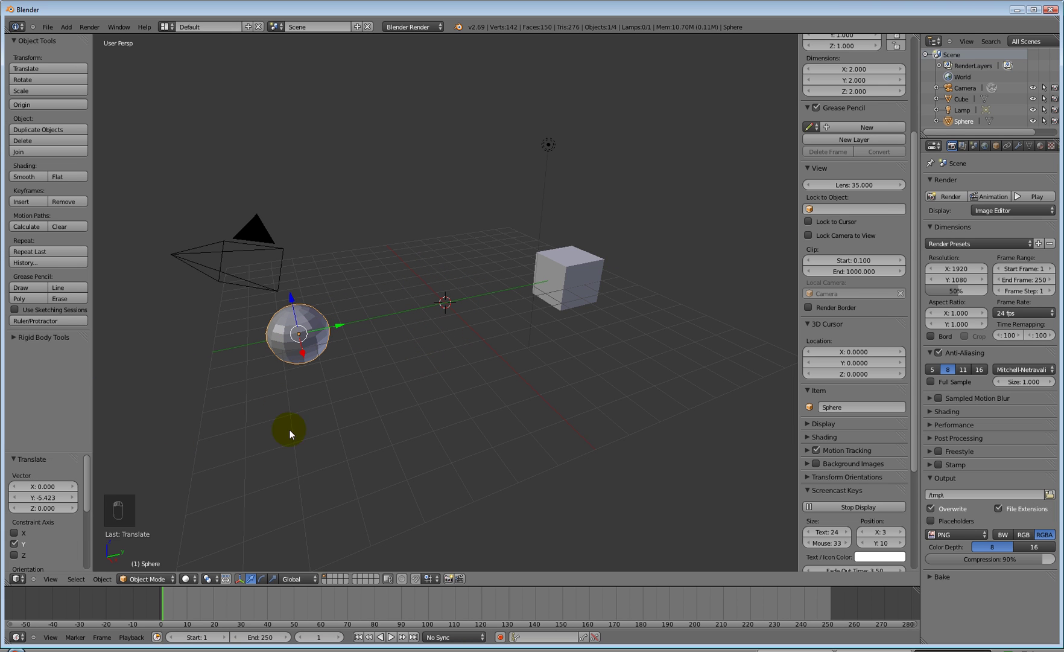
# - Add a cylinder with 12 vertices at the 3D cursor
pyautogui.hotkey('shift', 'a')
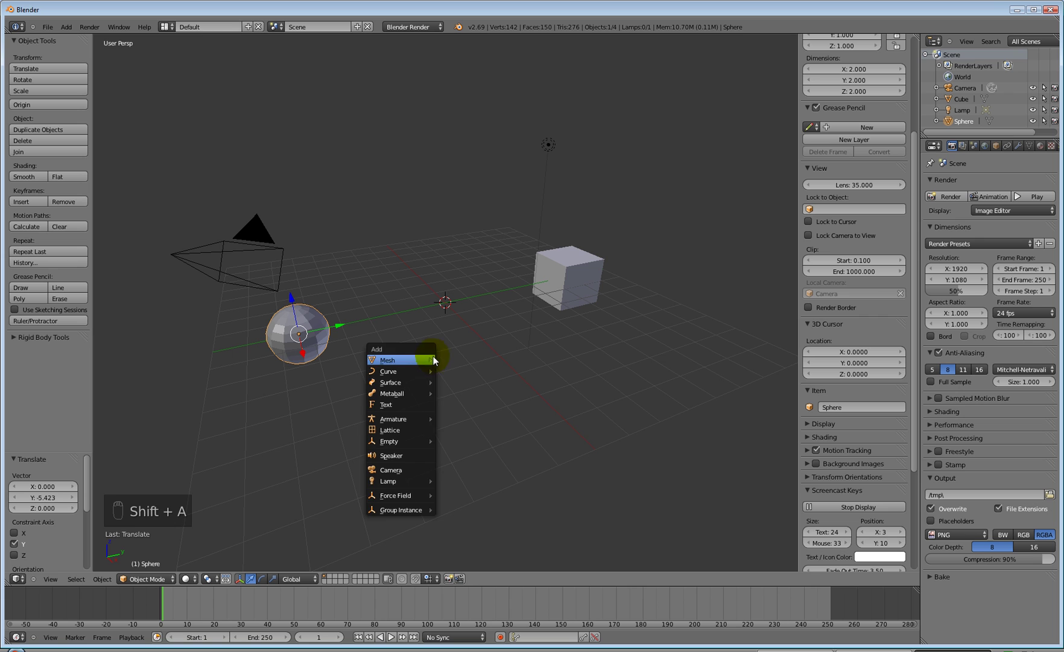
pyautogui.moveTo(416, 359)
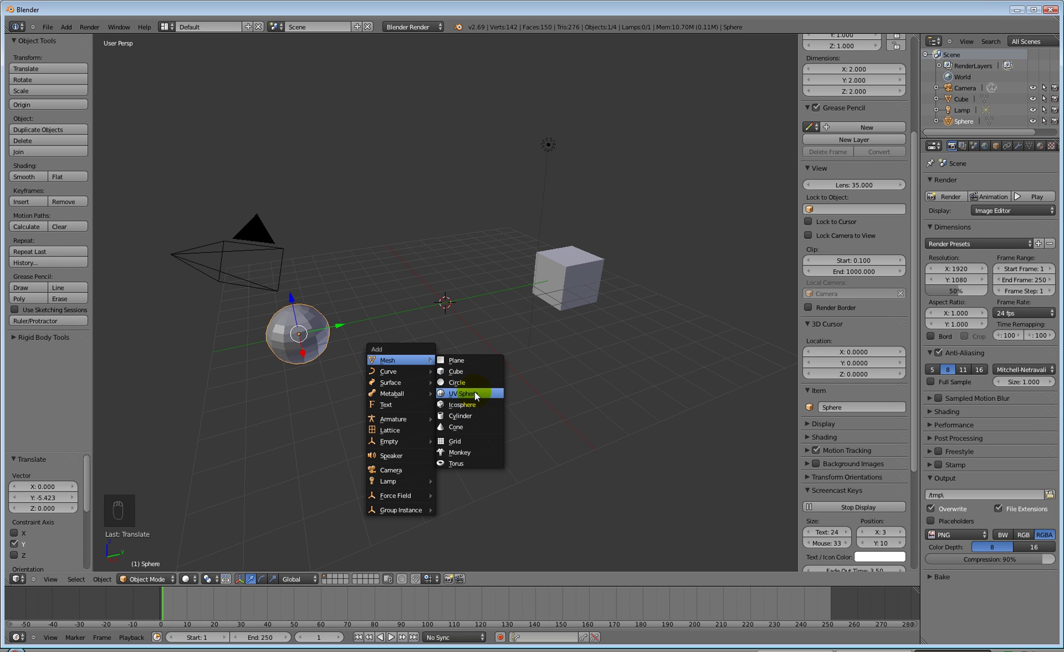
pyautogui.click(472, 414)
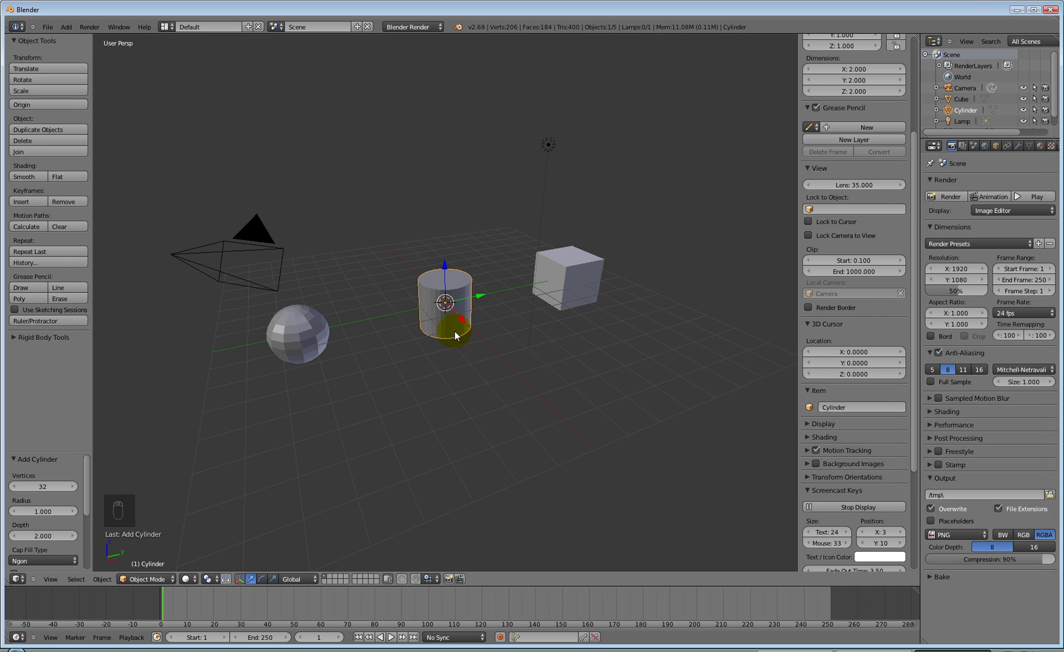
pyautogui.click(48, 488)
pyautogui.write('12')
pyautogui.press('Return')
# - Move the cylinder out along X and raise the cylinder and sphere along Z
pyautogui.moveTo(463, 317); pyautogui.dragTo(515, 377)
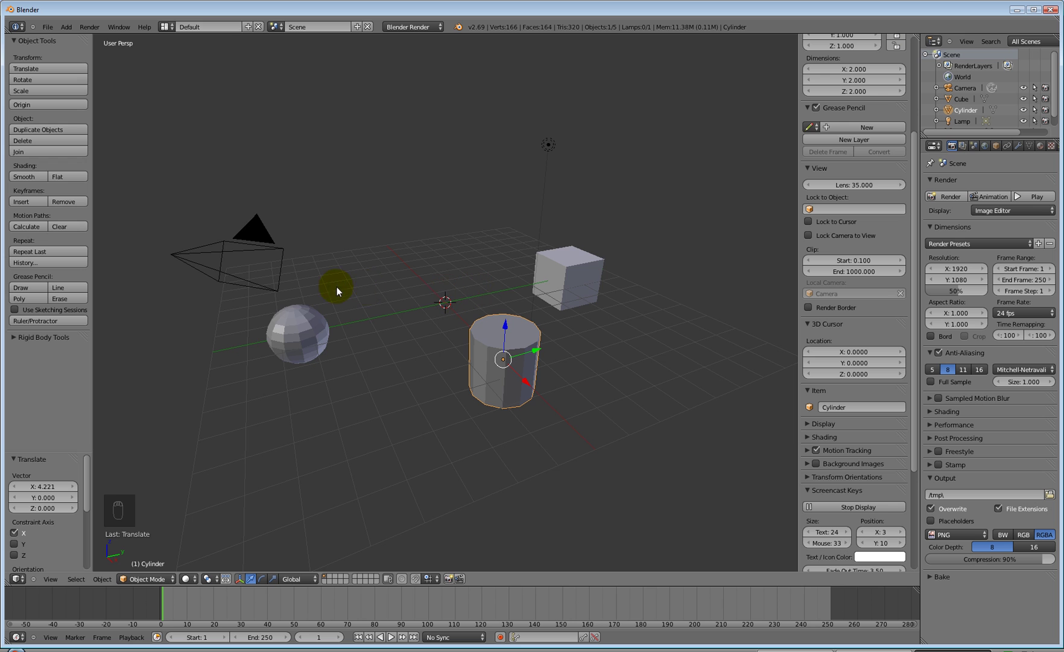
pyautogui.moveTo(336, 286); pyautogui.dragTo(482, 271, button='middle')
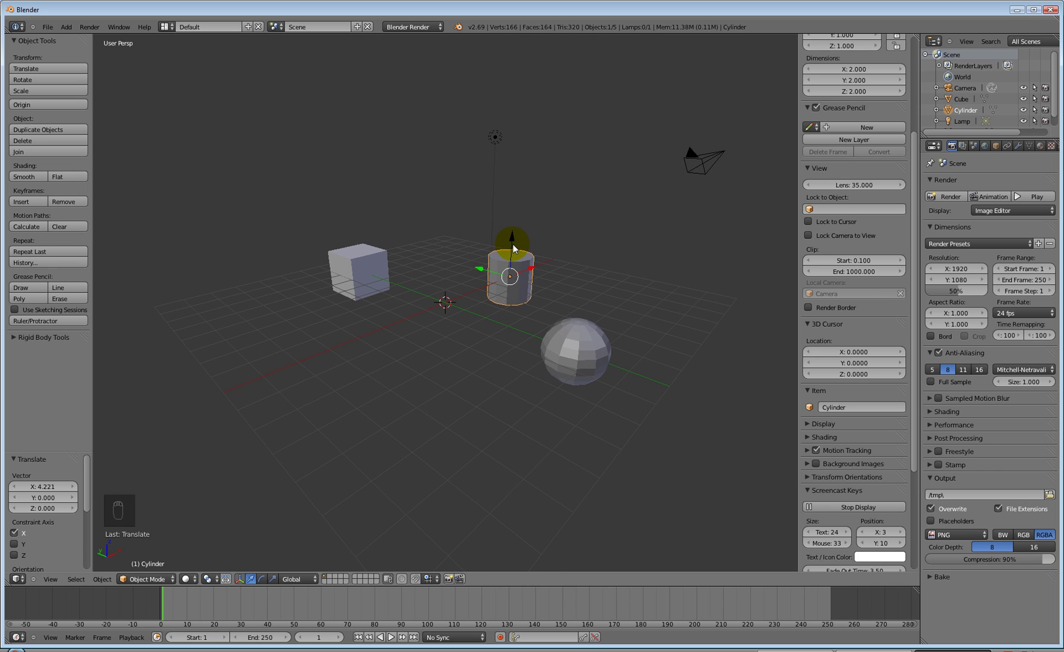
pyautogui.moveTo(514, 247); pyautogui.dragTo(514, 221)
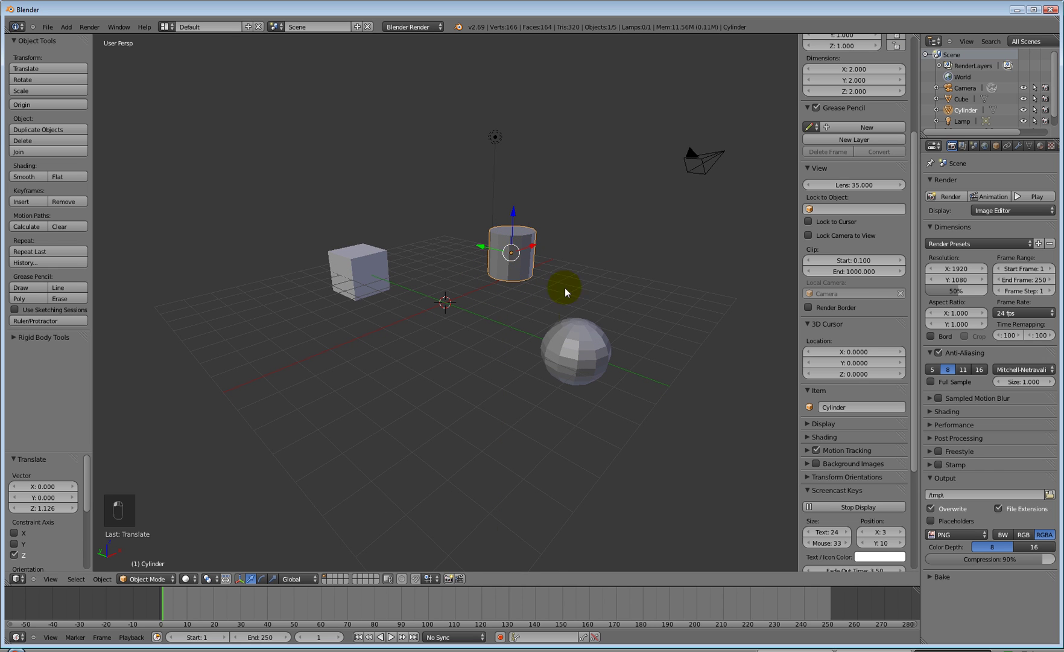
pyautogui.rightClick(573, 336)
pyautogui.moveTo(581, 310); pyautogui.dragTo(582, 296)
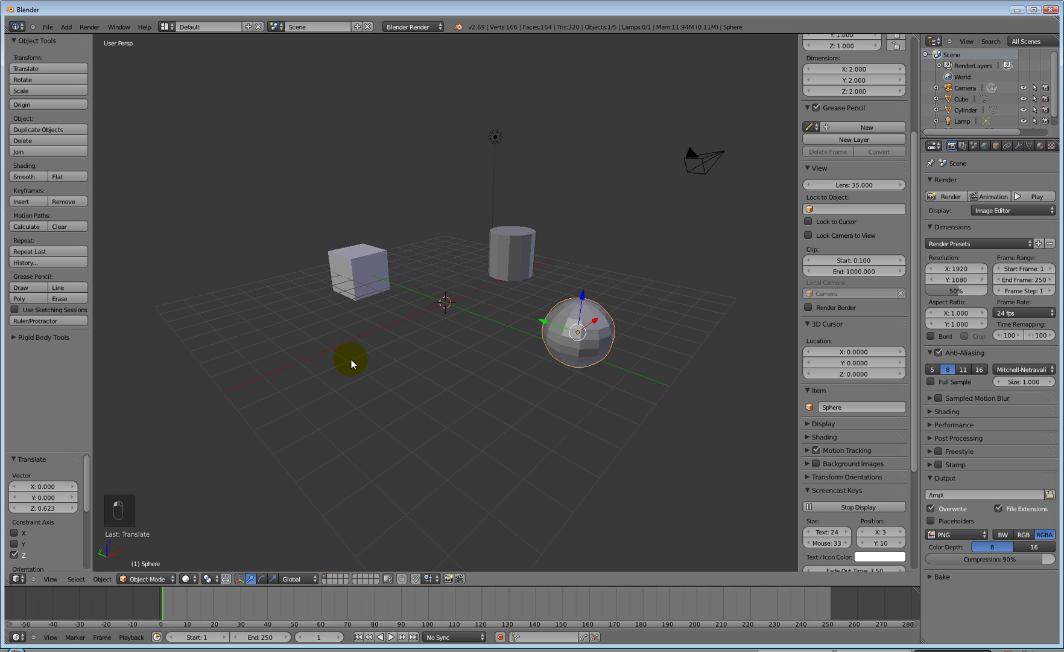
pyautogui.moveTo(351, 360); pyautogui.dragTo(383, 332, button='middle')
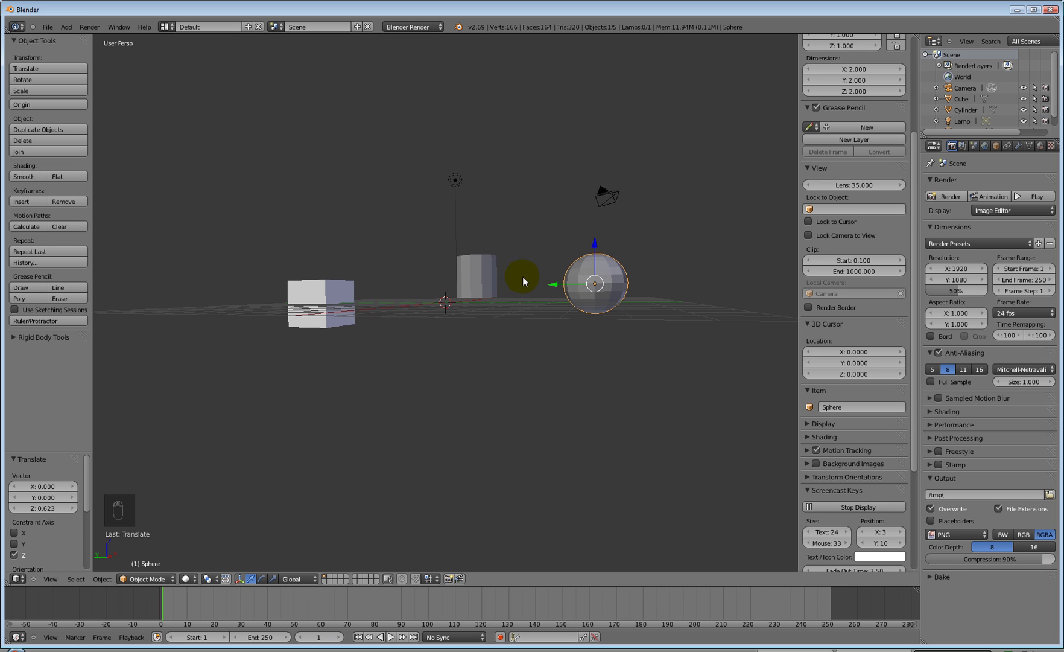
pyautogui.moveTo(594, 252); pyautogui.dragTo(594, 259)
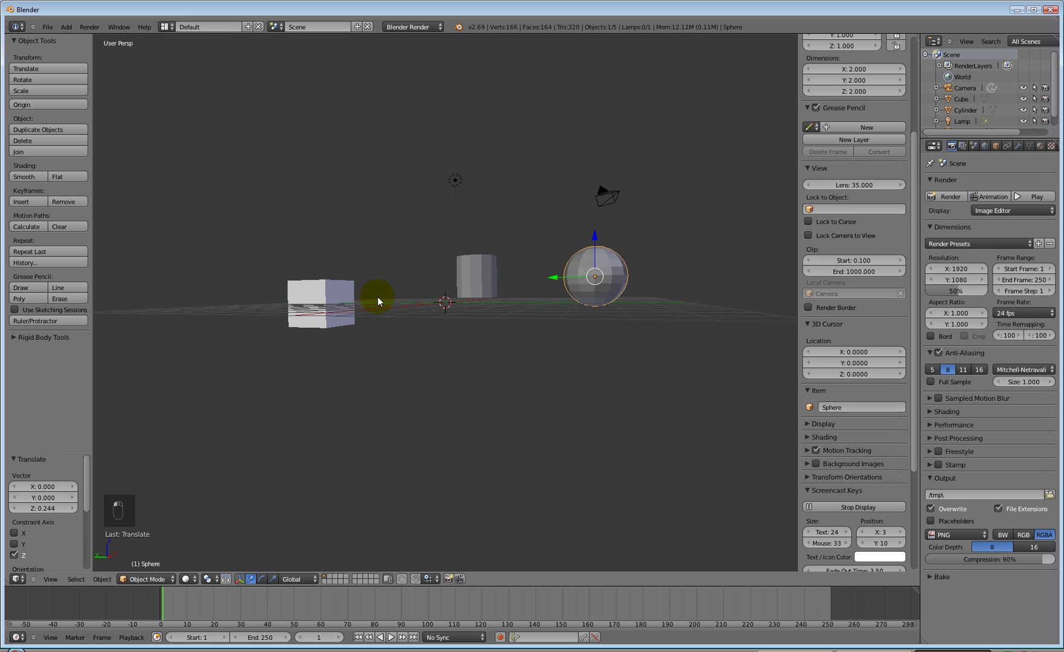
pyautogui.moveTo(377, 296); pyautogui.dragTo(333, 306, button='middle')
# - Fine-tune the Z heights of the cylinder, cube and sphere, lifting the sphere 0.139
pyautogui.rightClick(436, 257)
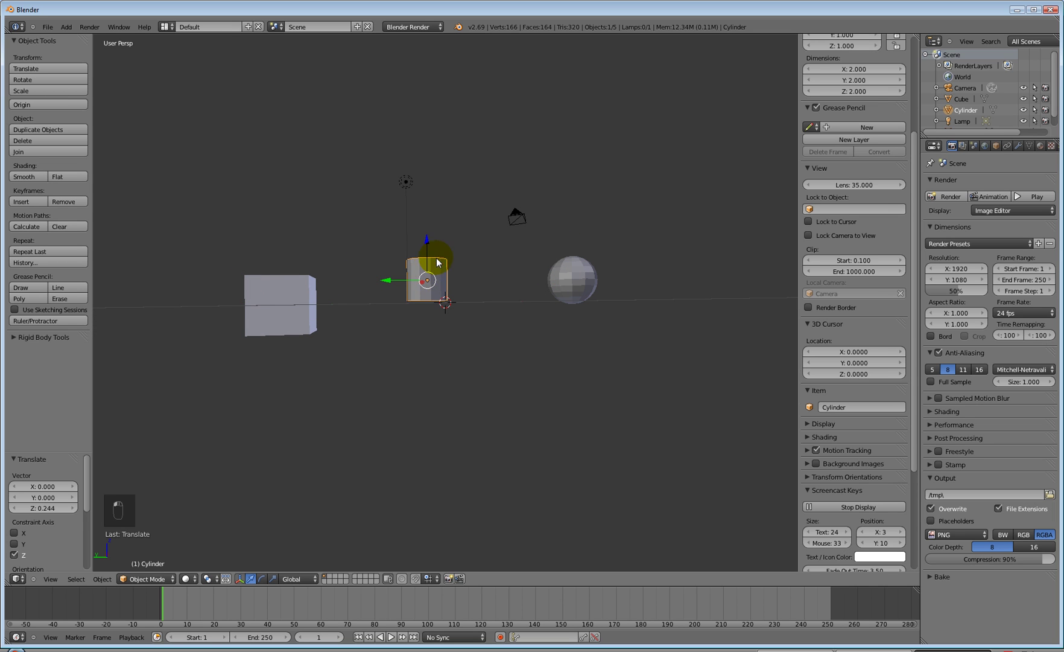
pyautogui.moveTo(427, 248); pyautogui.dragTo(425, 251)
pyautogui.rightClick(288, 276)
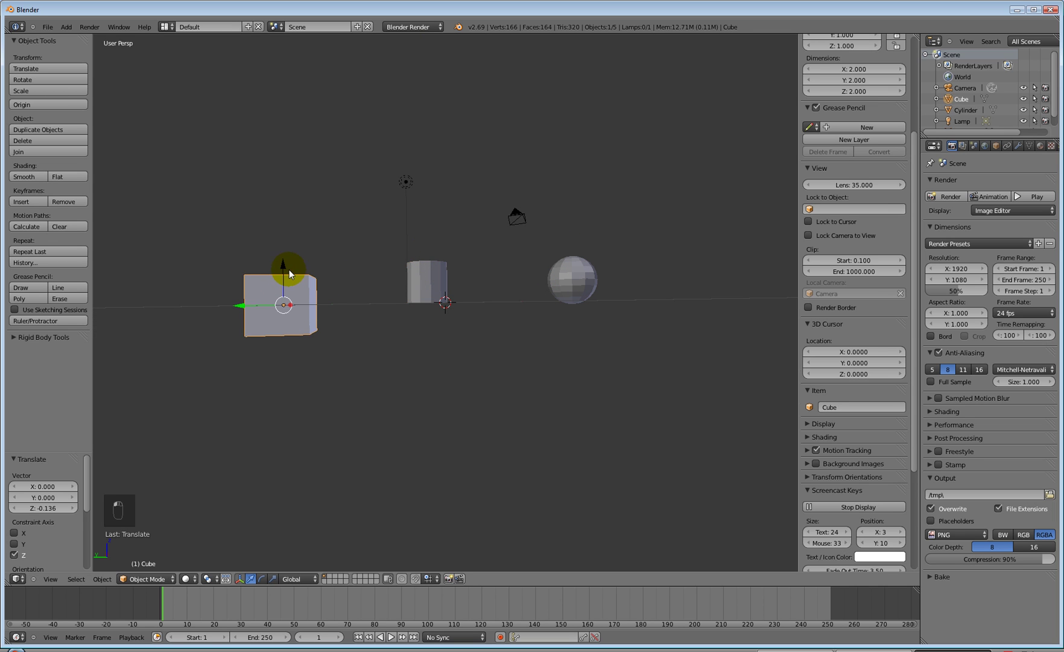
pyautogui.moveTo(287, 274)
pyautogui.mouseDown()
pyautogui.moveTo(282, 281)
pyautogui.moveTo(283, 252)
pyautogui.mouseUp()
pyautogui.rightClick(569, 275)
pyautogui.moveTo(571, 258); pyautogui.dragTo(573, 253)
pyautogui.moveTo(573, 253); pyautogui.dragTo(346, 307, button='middle')
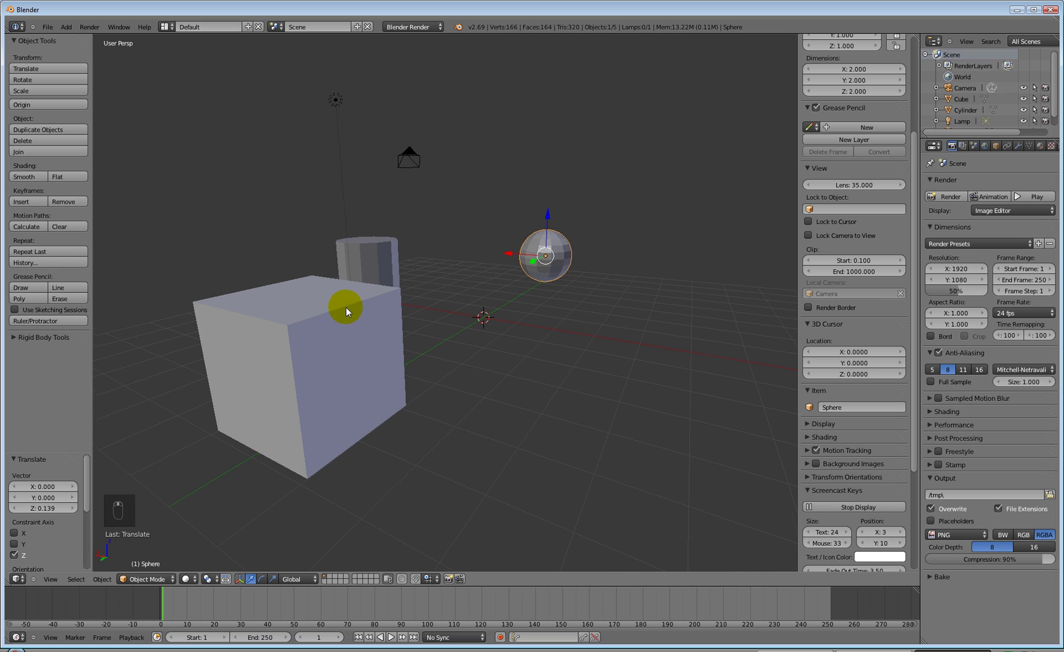
# - Reselect the camera in the Outliner and bring up the View > Align View options
pyautogui.rightClick(409, 153)
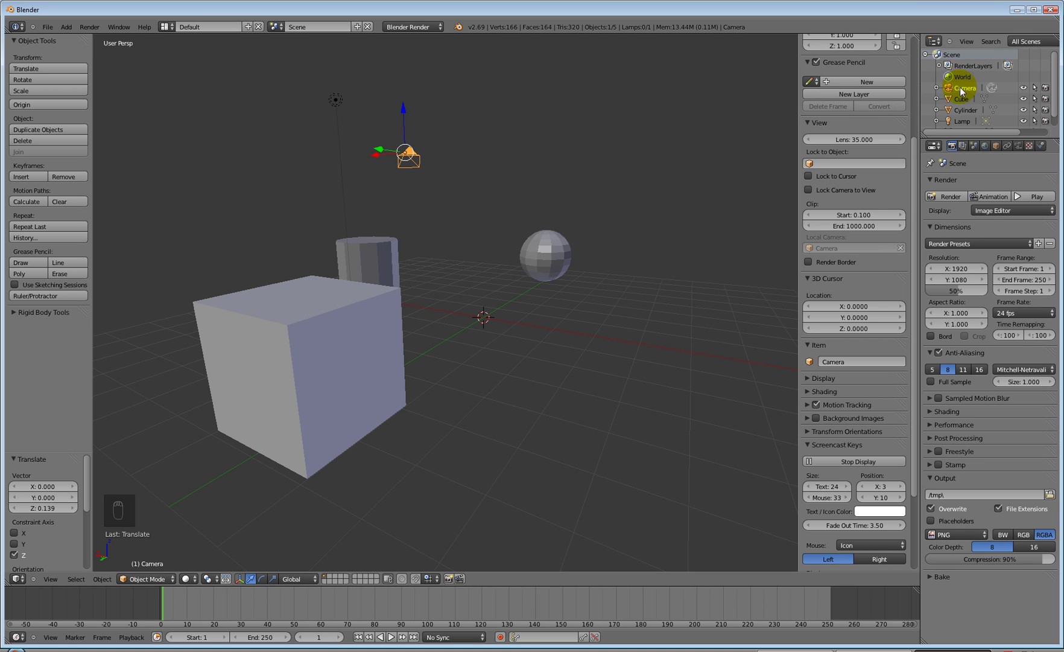
pyautogui.rightClick(540, 254)
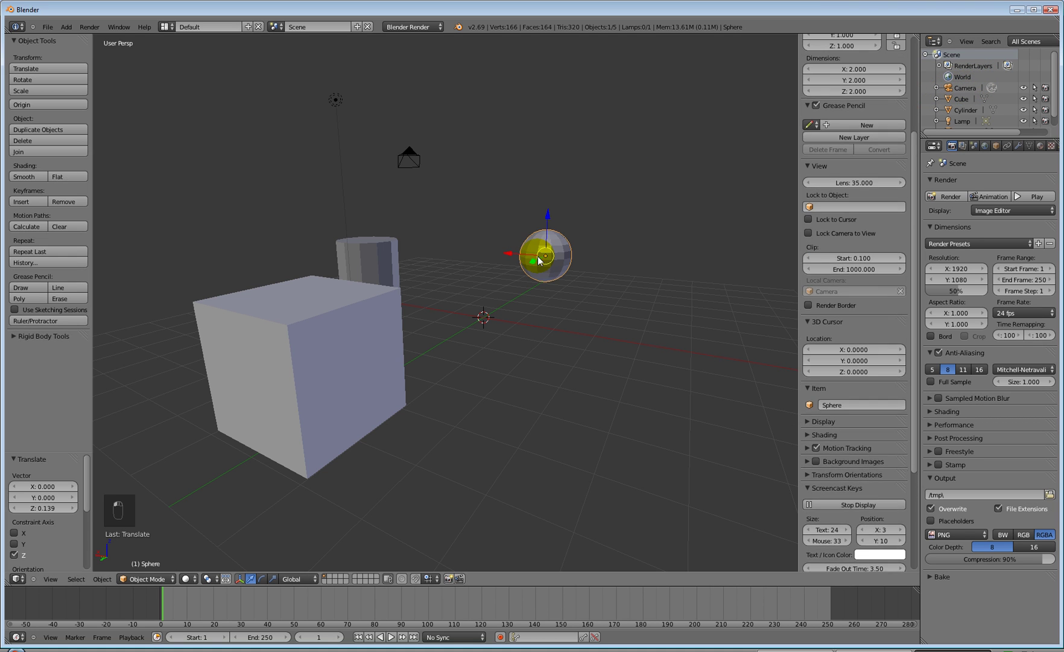
pyautogui.click(965, 88)
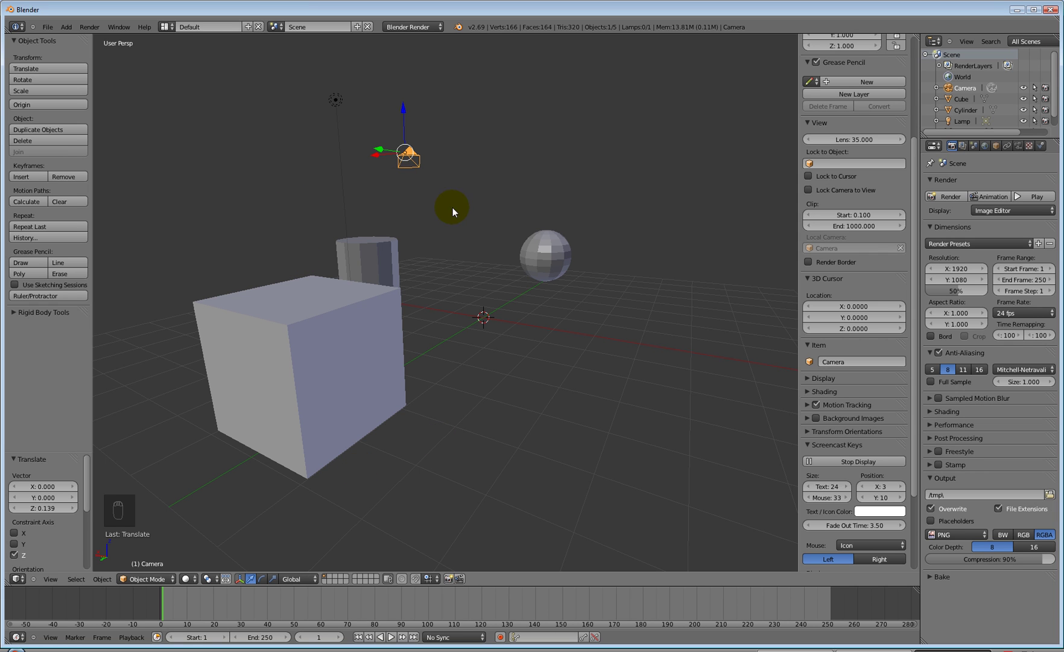
pyautogui.click(51, 579)
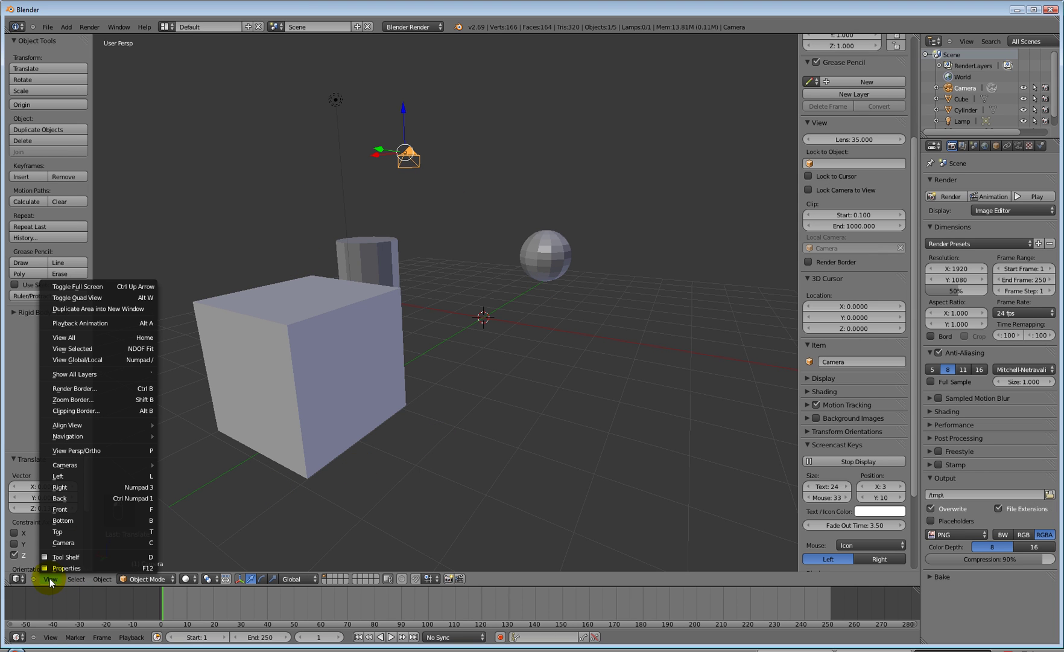
pyautogui.moveTo(99, 426)
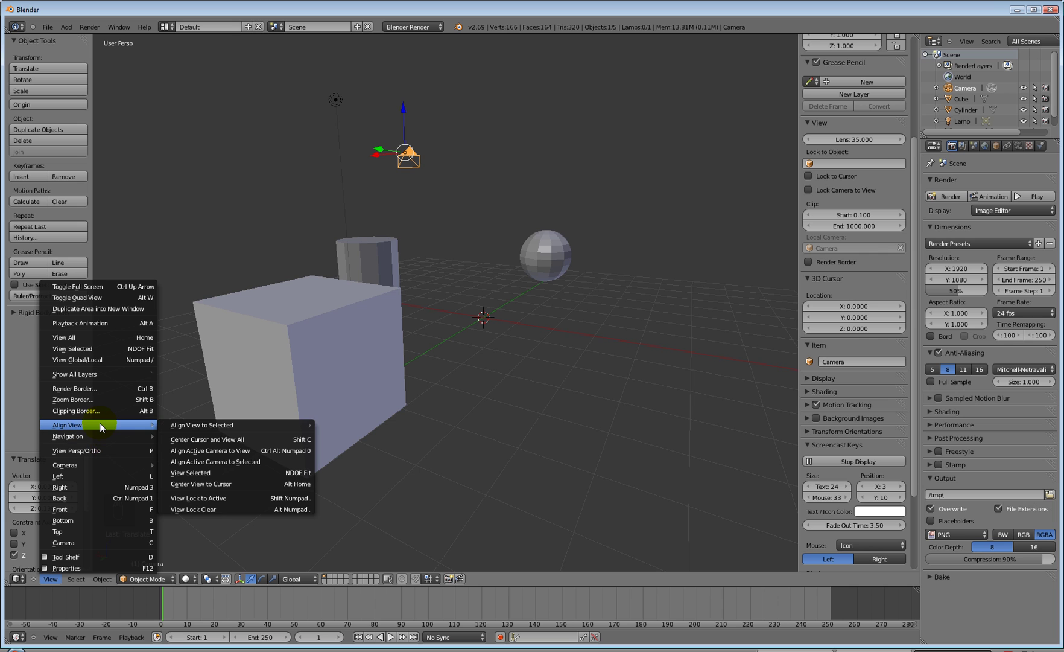
# - Align the active camera to the view, then orbit and zoom out until the camera shows
pyautogui.click(209, 450)
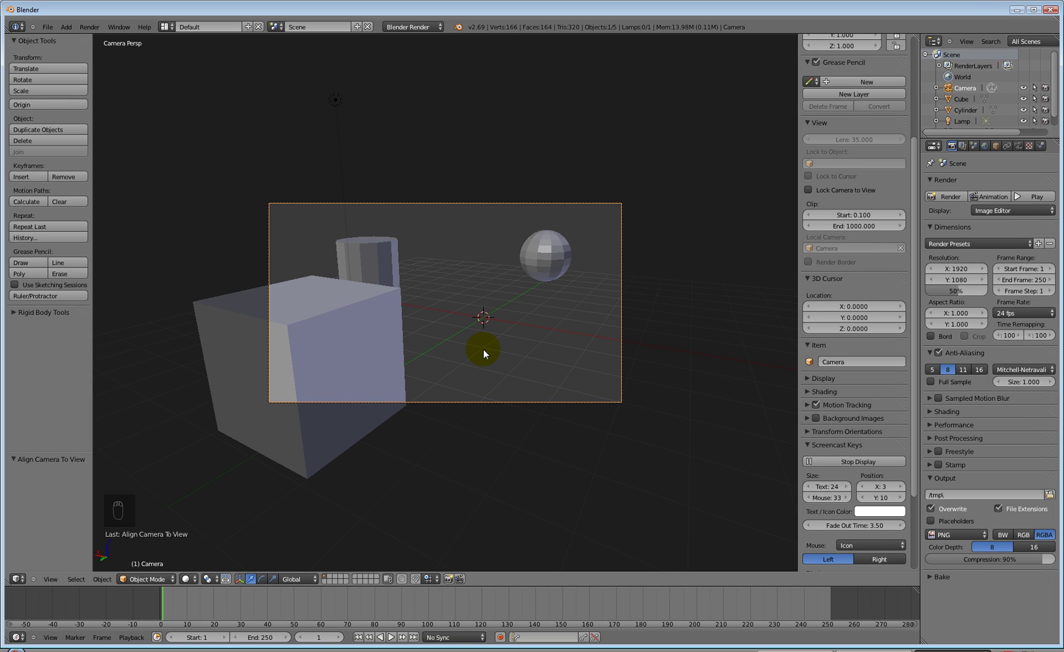
pyautogui.moveTo(420, 316); pyautogui.dragTo(339, 304, button='middle')
pyautogui.scroll(-8, 475, 298)
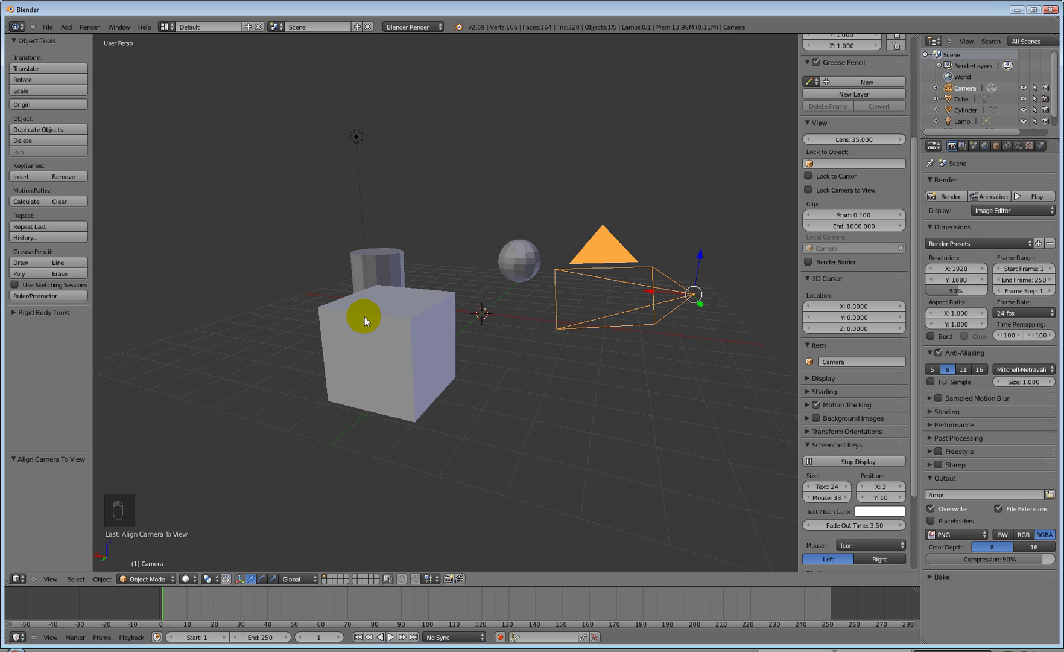
# - Return to camera view and enable Lock Camera to View in the sidebar
pyautogui.press('ctrl+alt+KP_0')
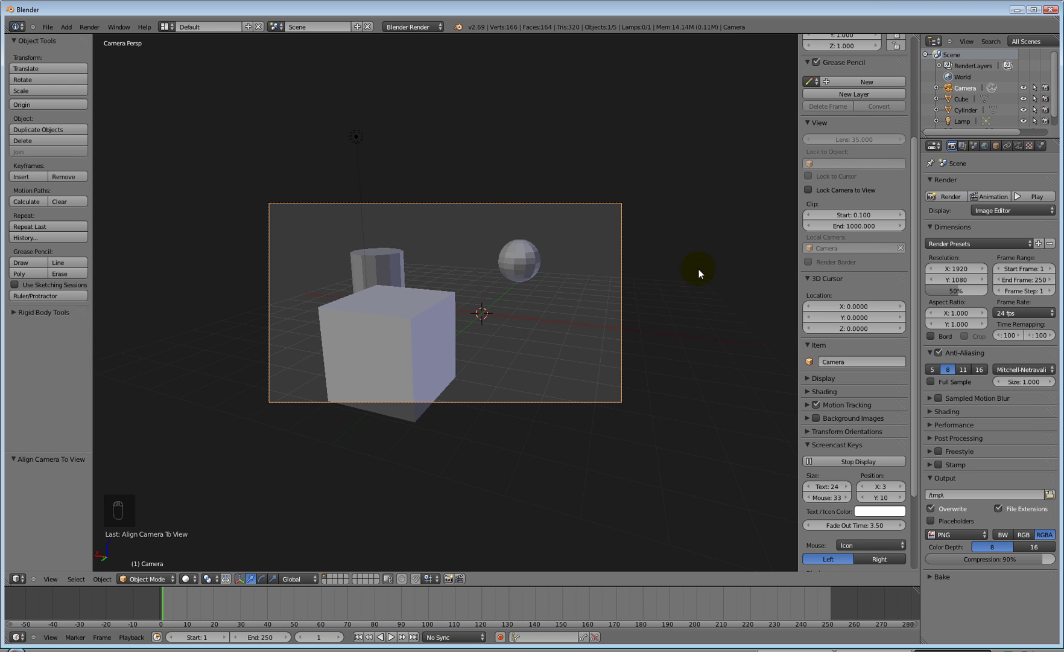
pyautogui.moveTo(795, 239); pyautogui.dragTo(772, 238)
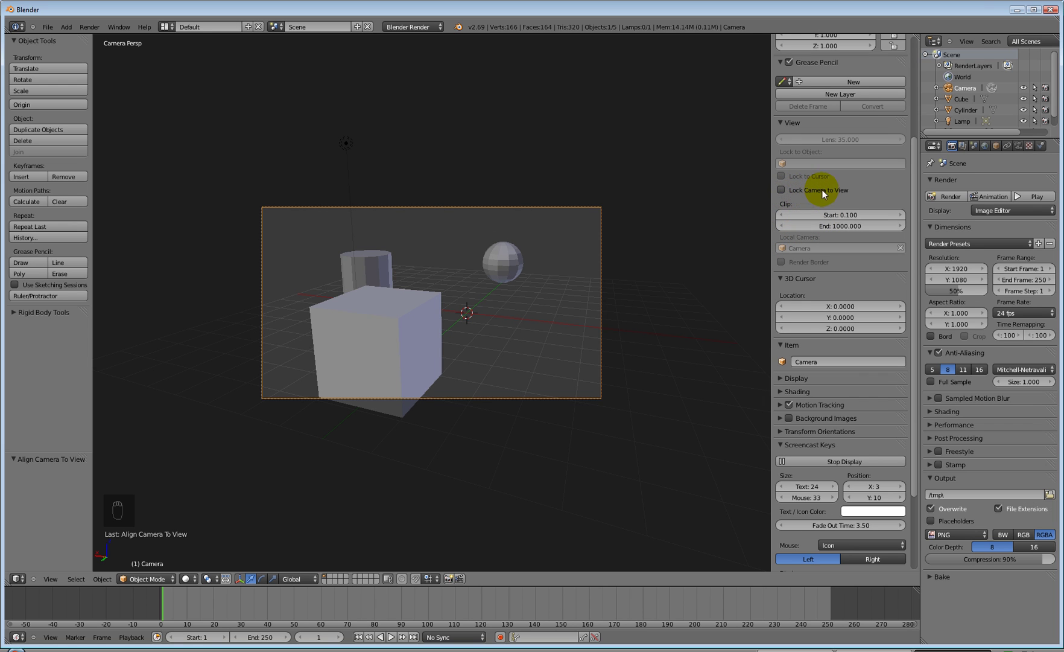
pyautogui.click(783, 188)
# - Orbit and zoom the locked camera so the cube looms larger before the cylinder and sphere
pyautogui.moveTo(366, 296); pyautogui.dragTo(403, 300, button='middle')
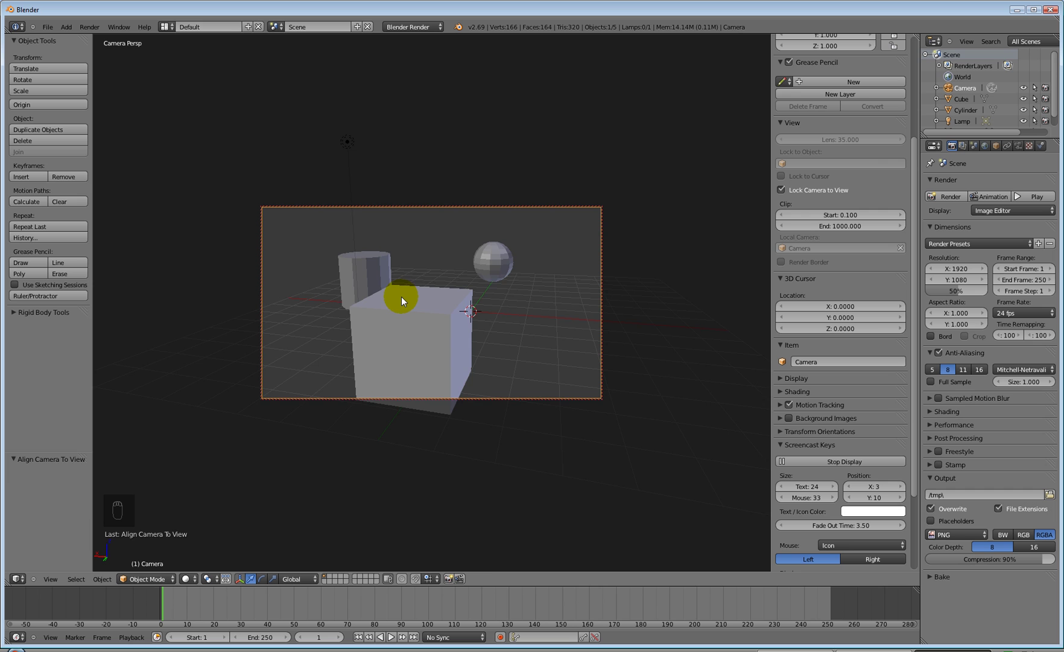
pyautogui.scroll(3, 402, 296)
pyautogui.scroll(-3, 401, 296)
pyautogui.moveTo(418, 297)
pyautogui.mouseDown(button='middle')
pyautogui.moveTo(475, 316)
pyautogui.moveTo(409, 261)
pyautogui.moveTo(402, 317)
pyautogui.moveTo(444, 296)
pyautogui.moveTo(420, 296)
pyautogui.mouseUp(button='middle')
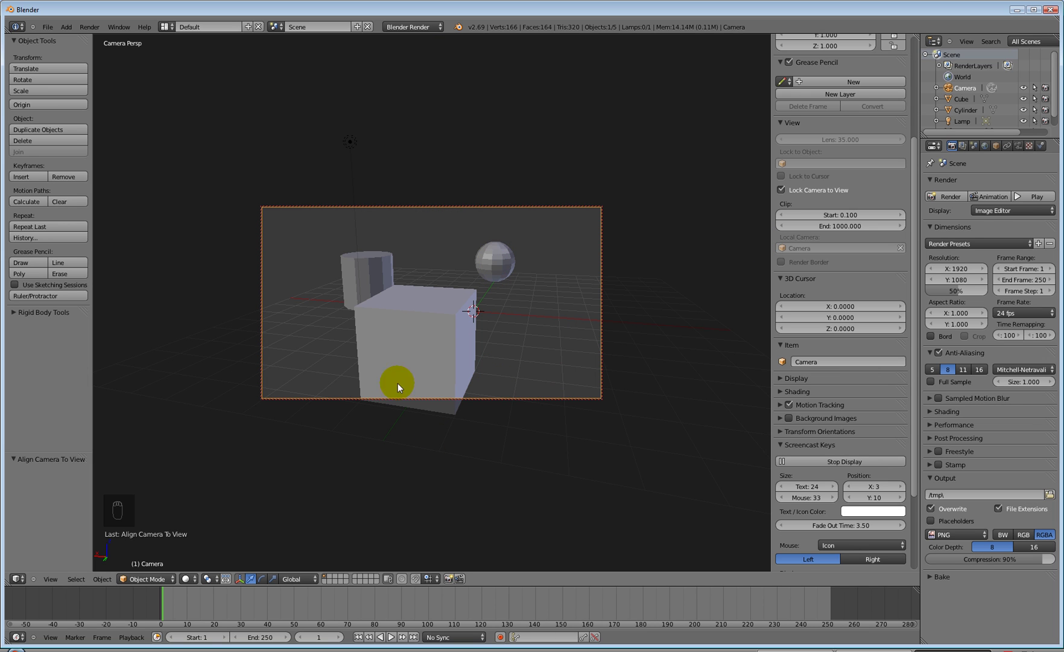
pyautogui.scroll(2, 443, 338)
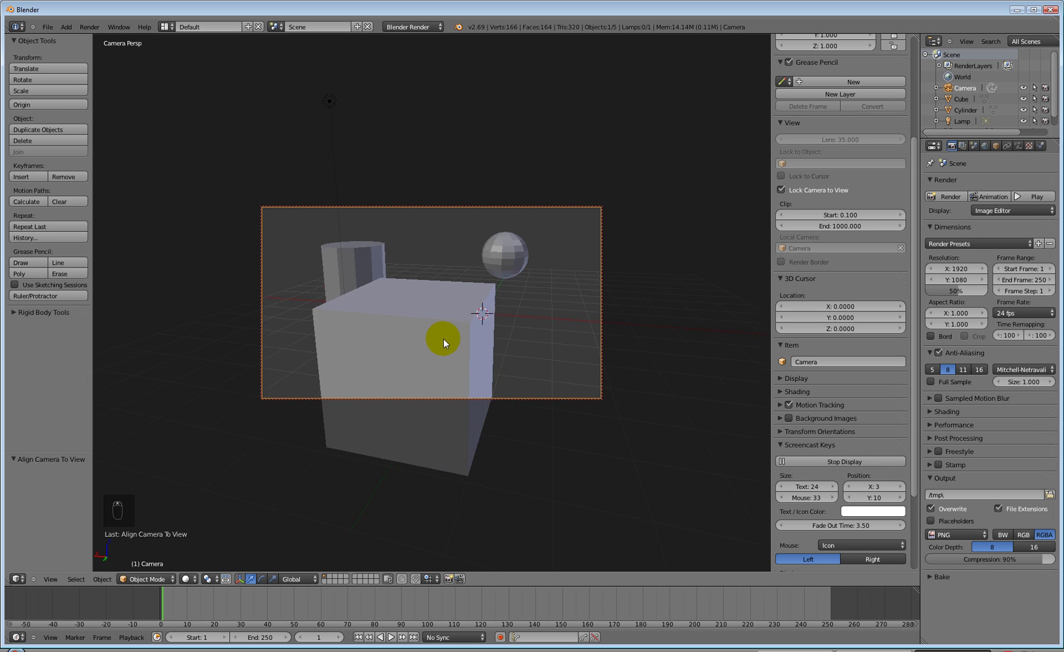
pyautogui.scroll(-2, 443, 339)
pyautogui.scroll(2, 443, 339)
pyautogui.scroll(-2, 444, 339)
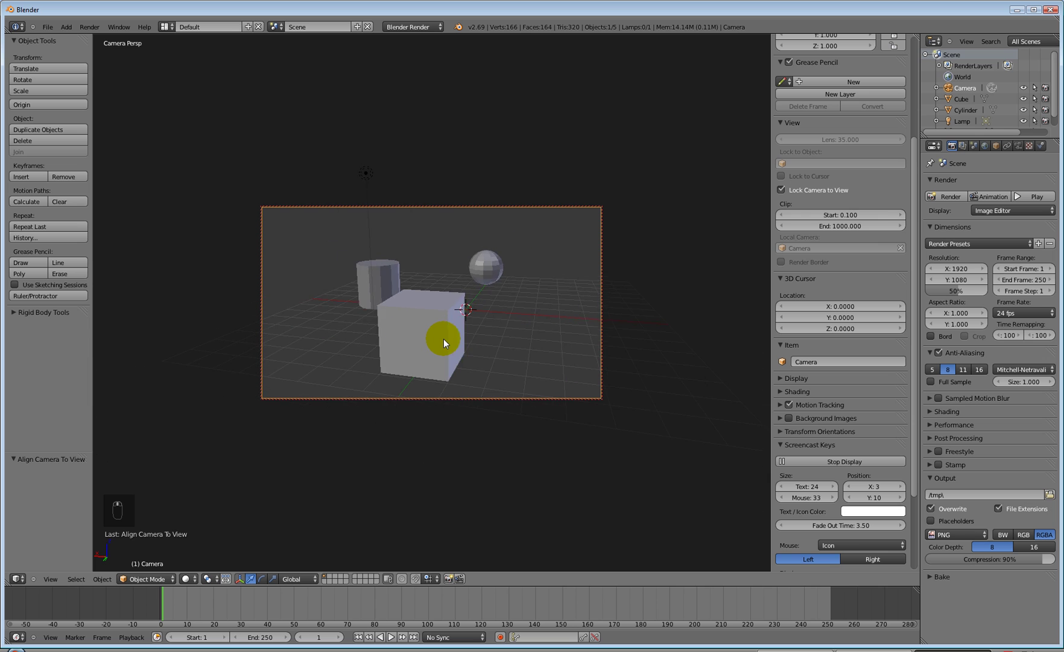
pyautogui.scroll(2, 444, 338)
pyautogui.scroll(-2, 443, 339)
pyautogui.scroll(1, 443, 338)
pyautogui.scroll(-1, 443, 339)
pyautogui.scroll(1, 444, 338)
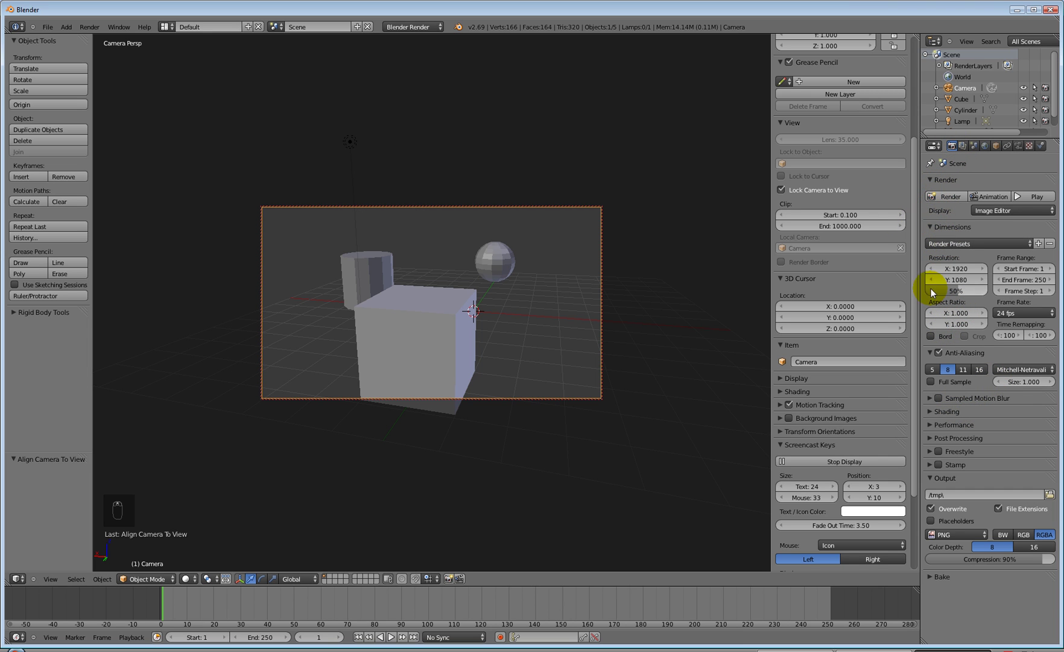
# - Apply the HDTV 720p render preset (1280×720, 100%) and orbit the camera to reframe the objects
pyautogui.click(961, 244)
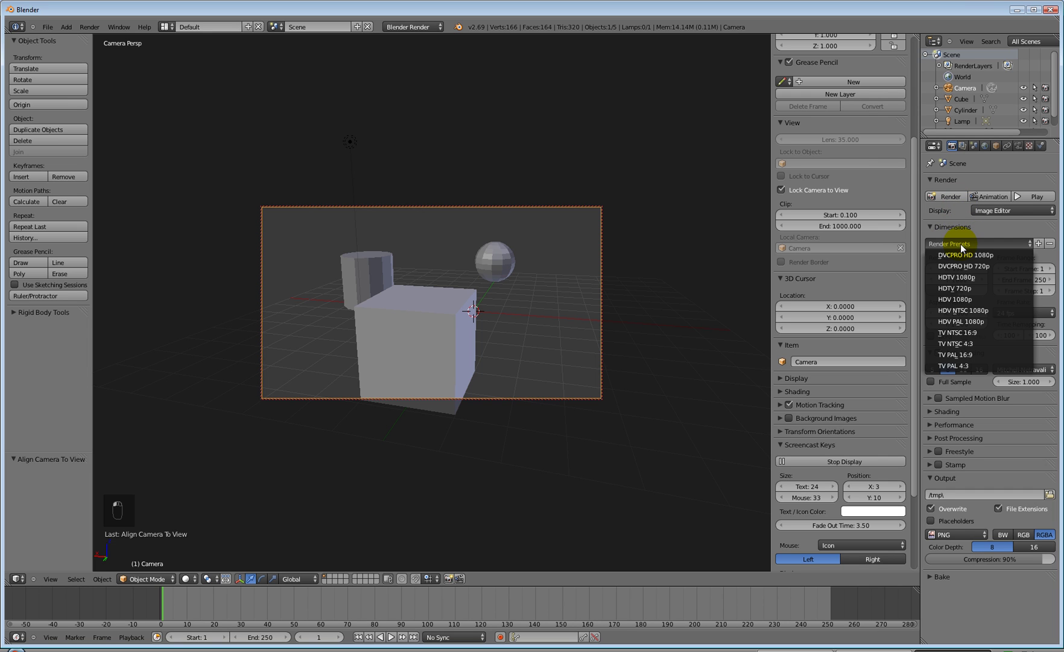
pyautogui.click(966, 291)
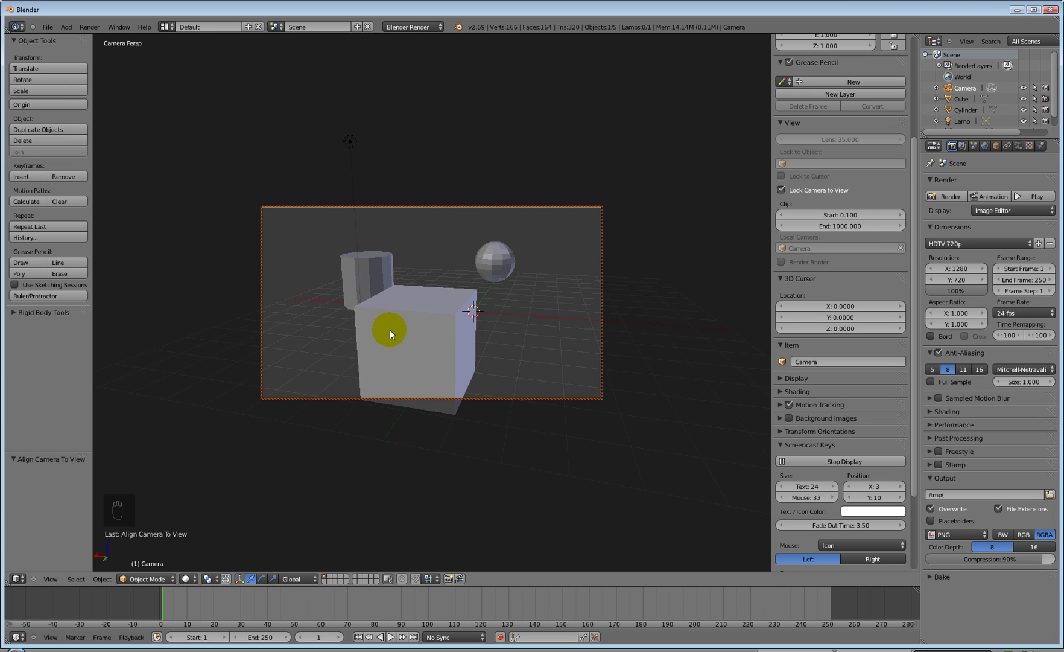
pyautogui.moveTo(408, 316); pyautogui.dragTo(434, 306, button='middle')
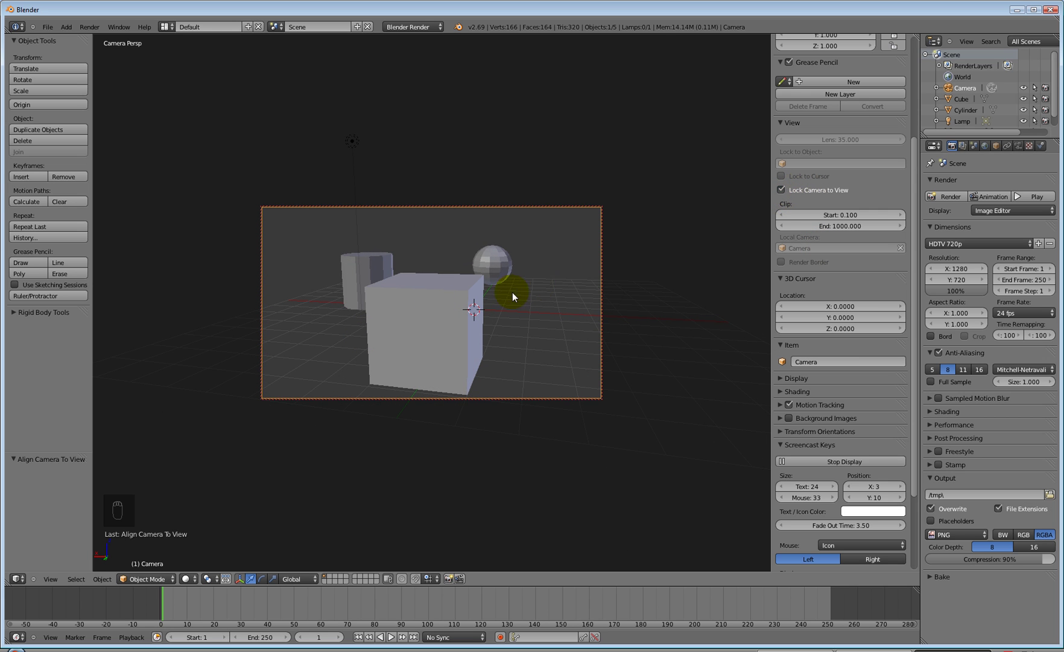
pyautogui.moveTo(494, 303); pyautogui.dragTo(485, 301, button='middle')
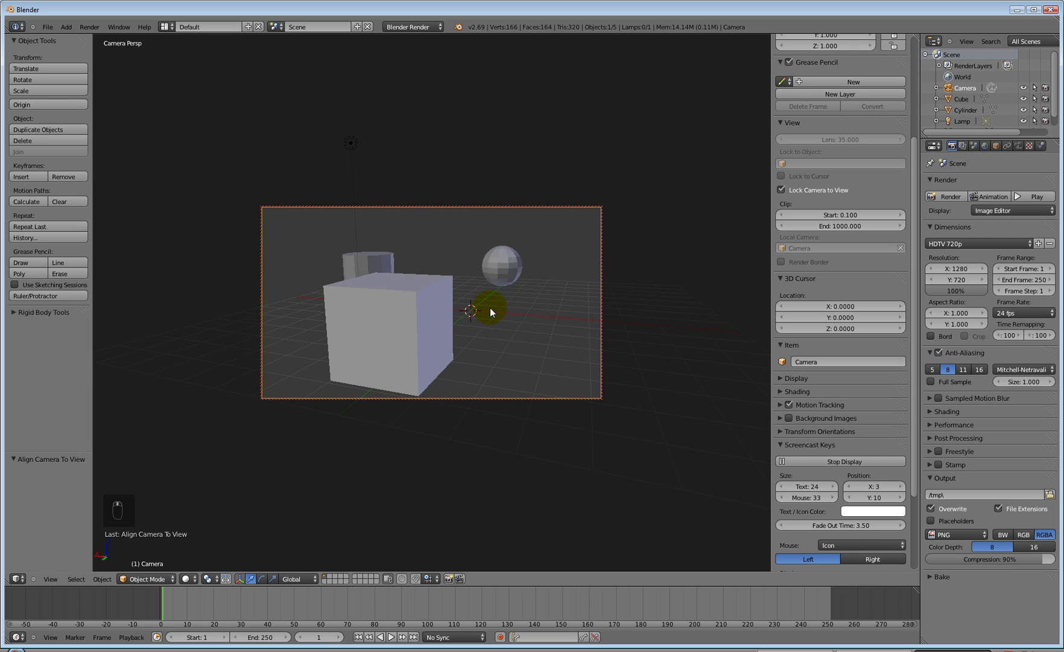
# - Unlock the camera from the view and fit the camera frame to the viewport width
pyautogui.click(781, 189)
pyautogui.scroll(-1, 450, 301)
pyautogui.scroll(2, 450, 300)
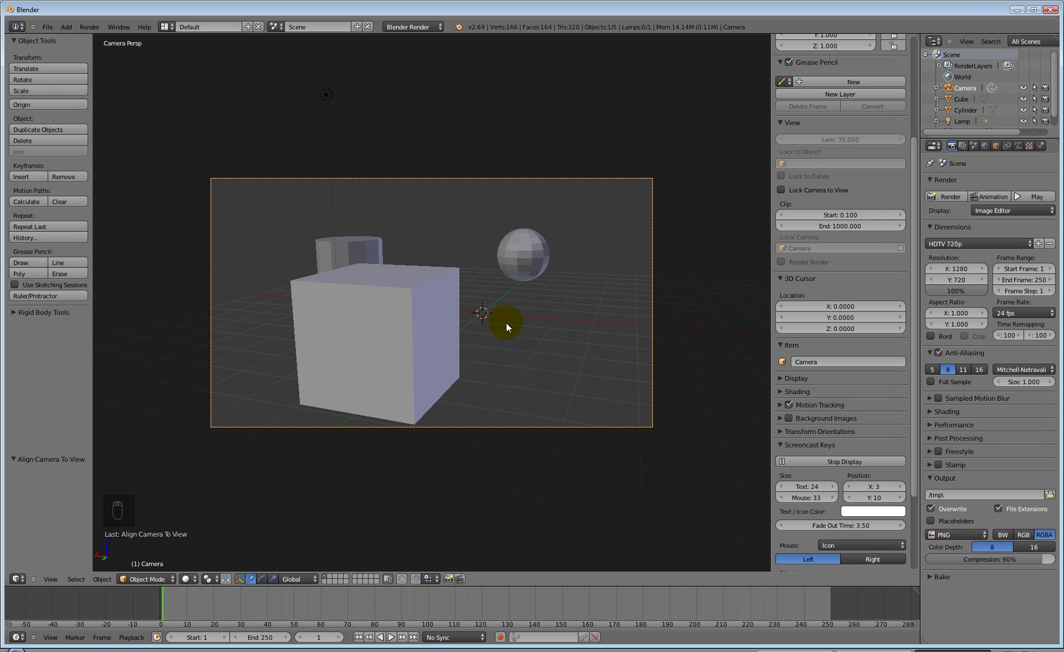
pyautogui.scroll(1, 473, 296)
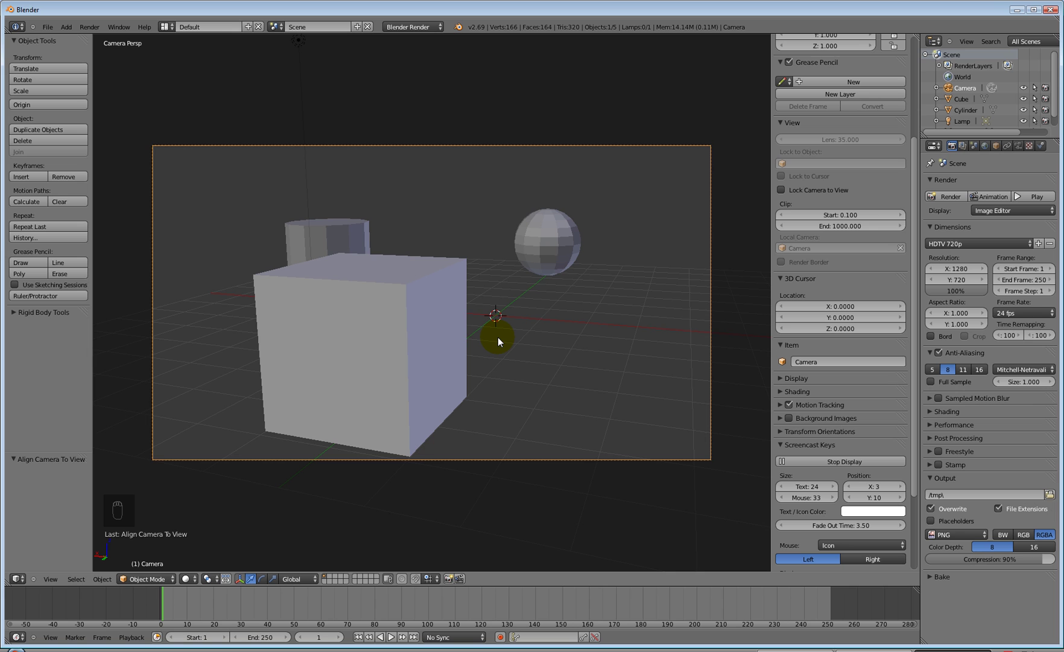
pyautogui.press('Home')
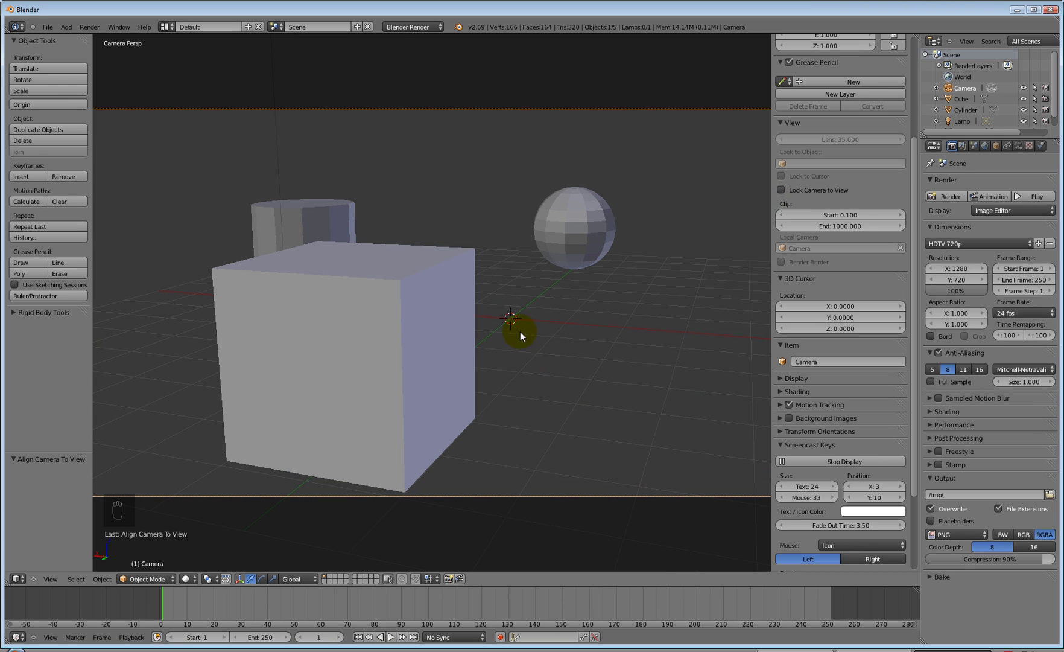
# - Re-enable Lock Camera to View and orbit the camera to bring the cylinder central
pyautogui.click(781, 189)
pyautogui.moveTo(437, 332); pyautogui.dragTo(368, 308, button='middle')
pyautogui.scroll(-6, 413, 290)
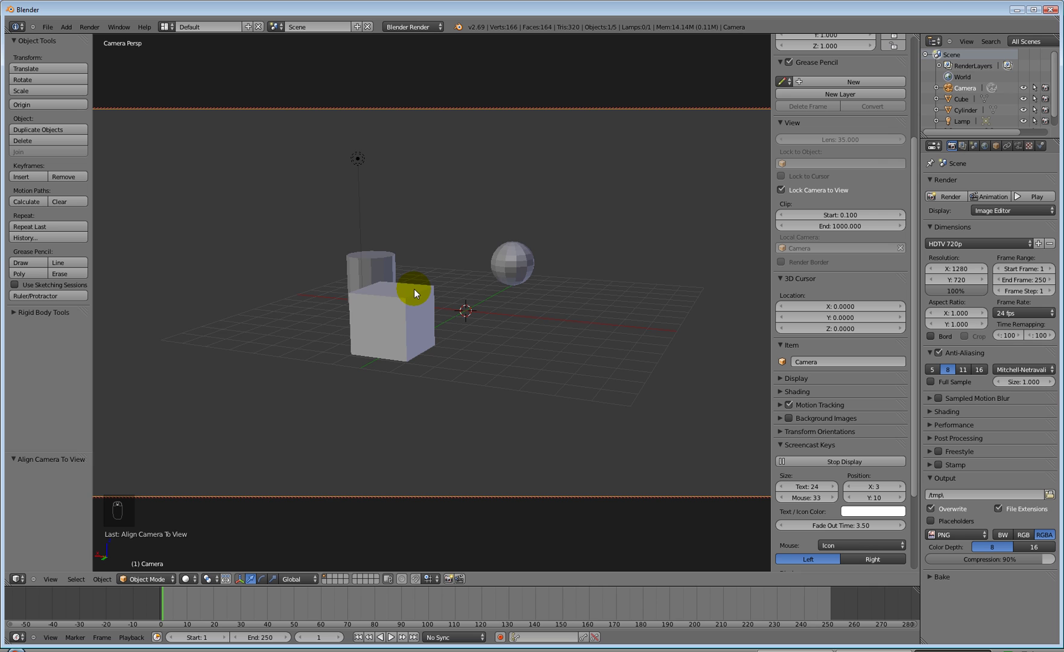
pyautogui.moveTo(468, 283); pyautogui.dragTo(449, 303, button='middle')
# - Move to frame 2 and dolly the camera until cube, cylinder and sphere fit the frame
pyautogui.press('Right')
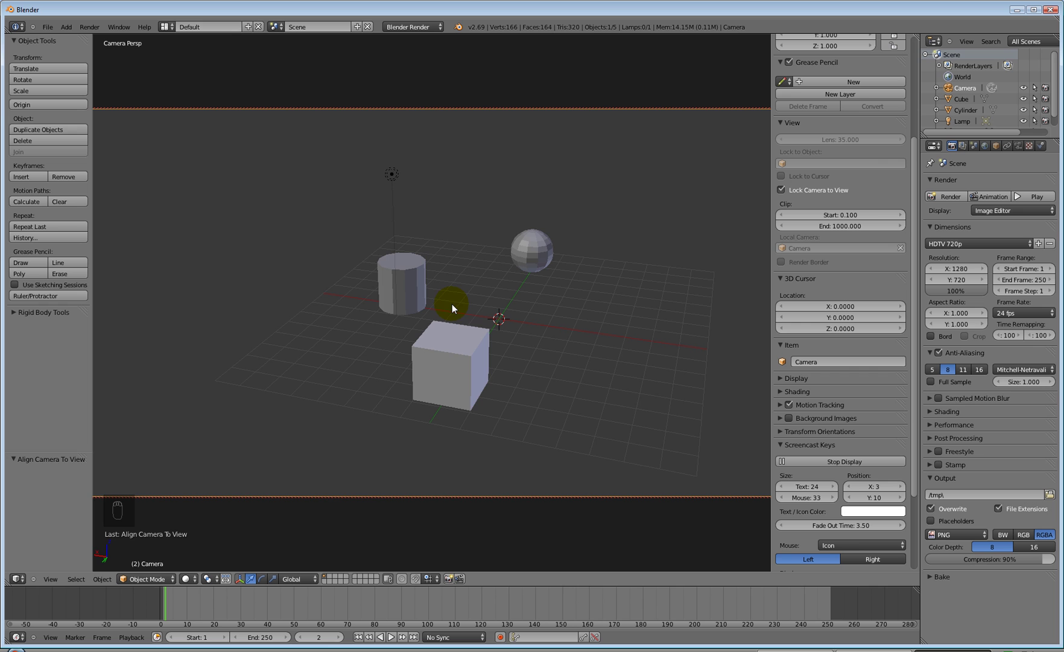
pyautogui.scroll(2, 453, 310)
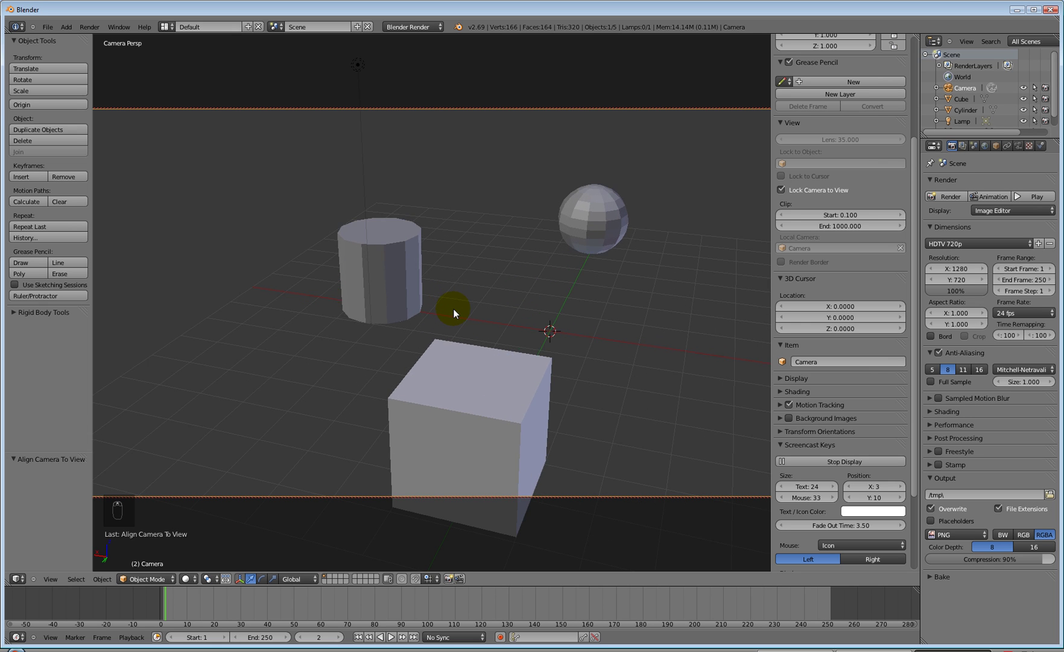
pyautogui.scroll(-2, 453, 308)
pyautogui.scroll(2, 454, 308)
pyautogui.scroll(-1, 454, 309)
pyautogui.scroll(1, 454, 308)
pyautogui.scroll(-1, 455, 309)
pyautogui.scroll(1, 455, 309)
pyautogui.scroll(-2, 457, 309)
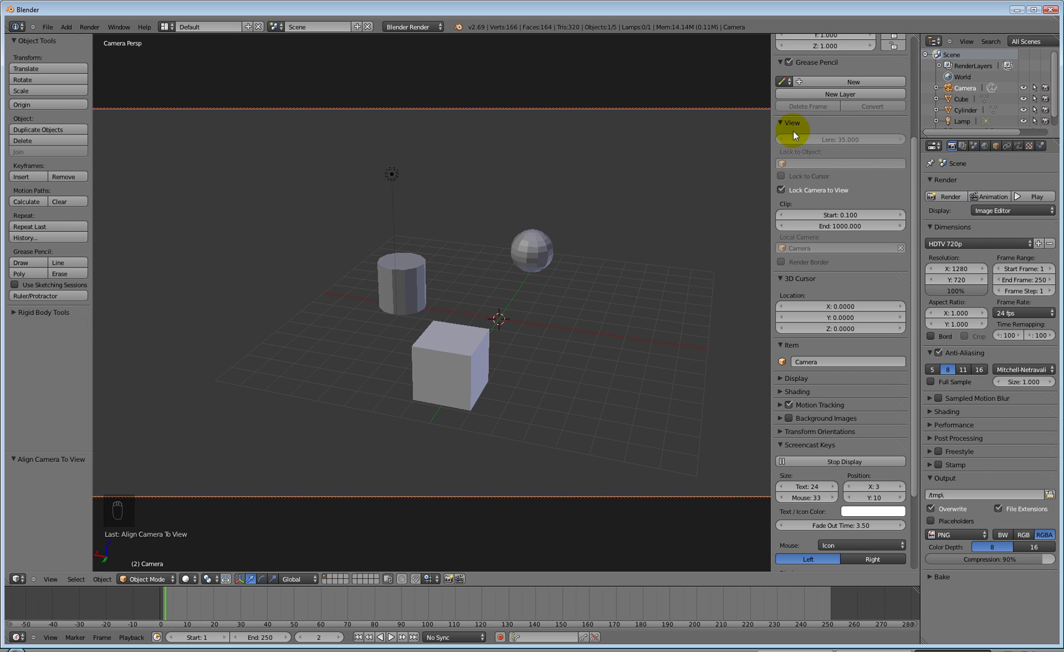
# - Expand the Display panel in the N sidebar to reveal the viewport display settings
pyautogui.scroll(5, 809, 140)
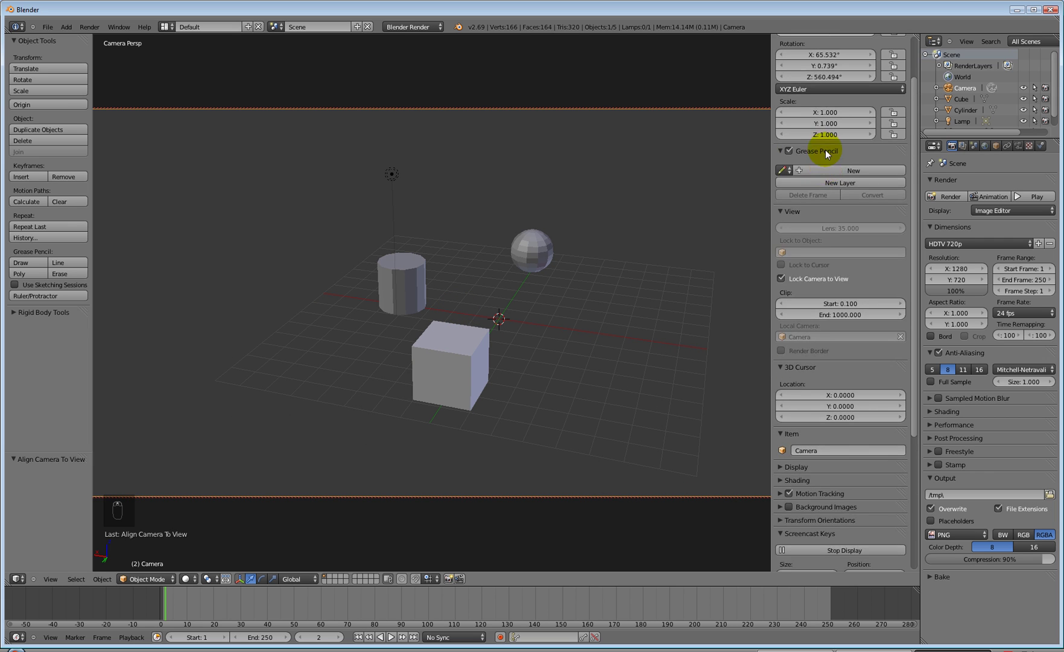
pyautogui.scroll(-3, 842, 227)
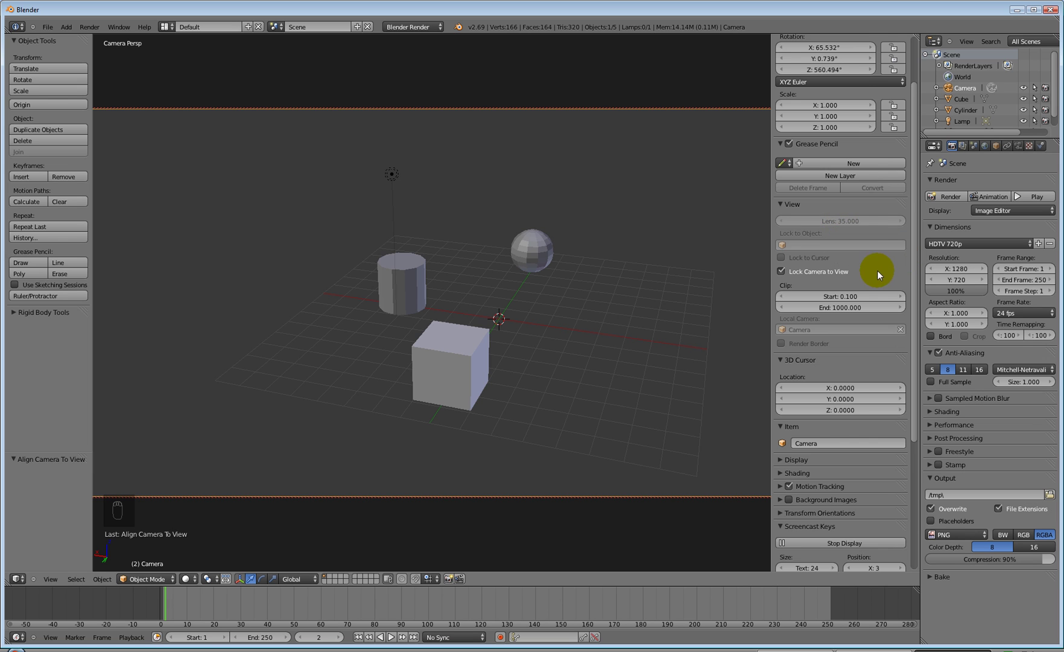
pyautogui.scroll(3, 863, 254)
pyautogui.scroll(-4, 861, 246)
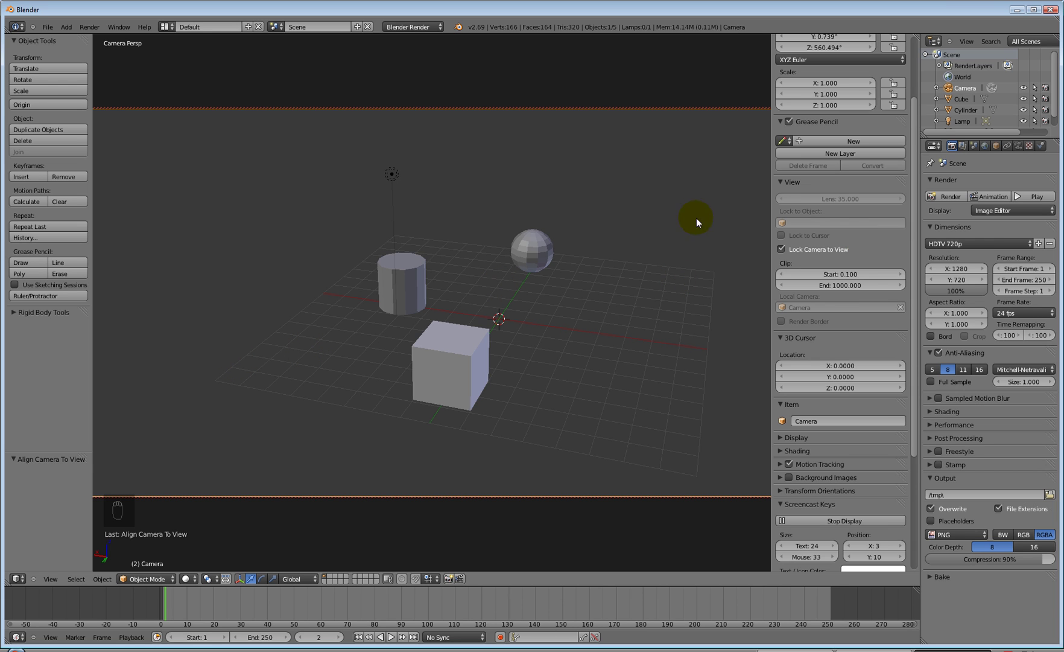
pyautogui.scroll(4, 836, 210)
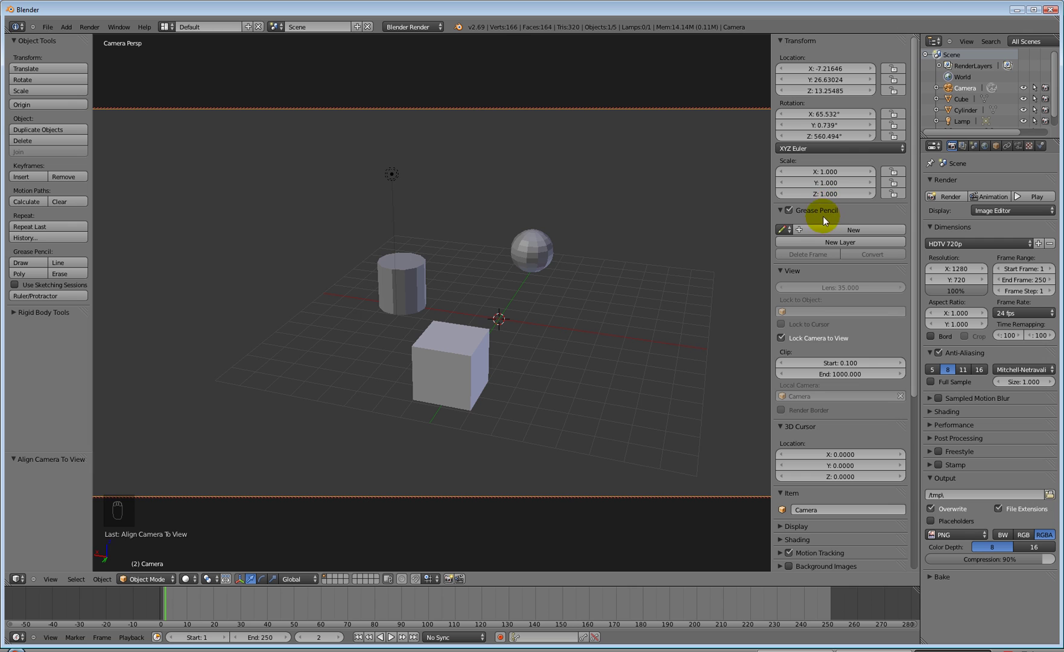
pyautogui.scroll(-5, 823, 214)
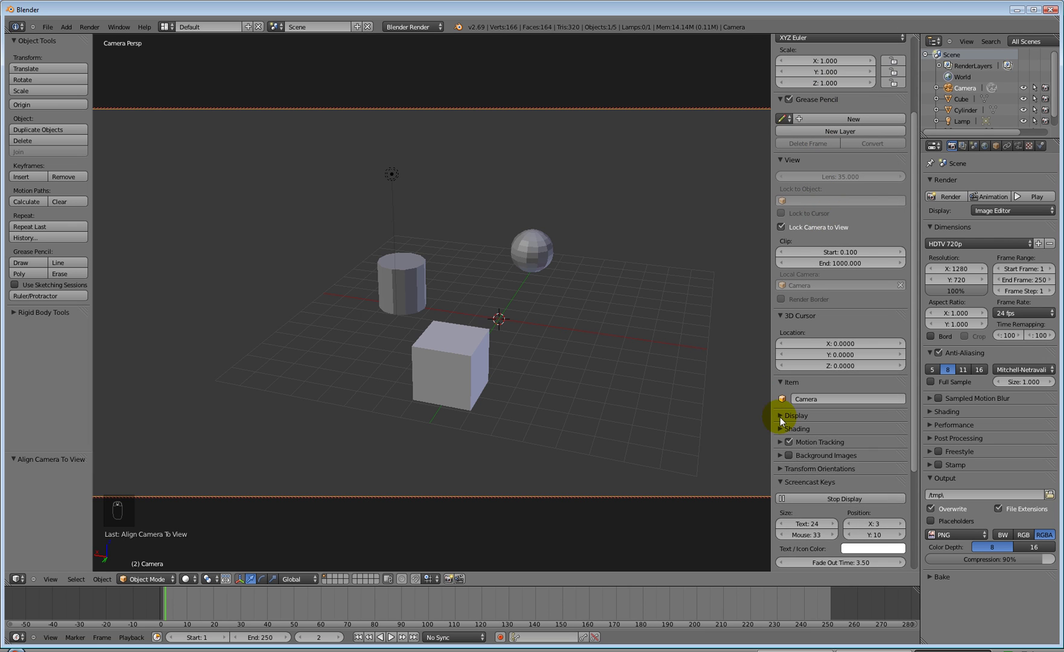
pyautogui.click(781, 415)
# - Keep Lock Camera to View ticked, leaving the camera at X −7.216, Y 26.630, Z 13.255
pyautogui.scroll(-4, 829, 347)
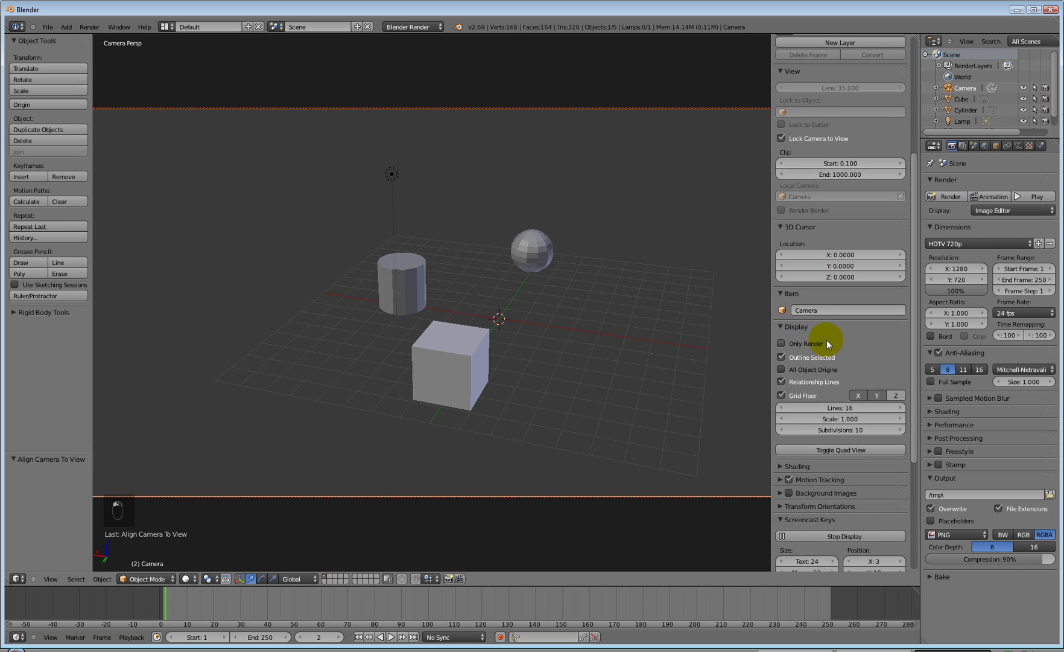
pyautogui.scroll(-7, 827, 341)
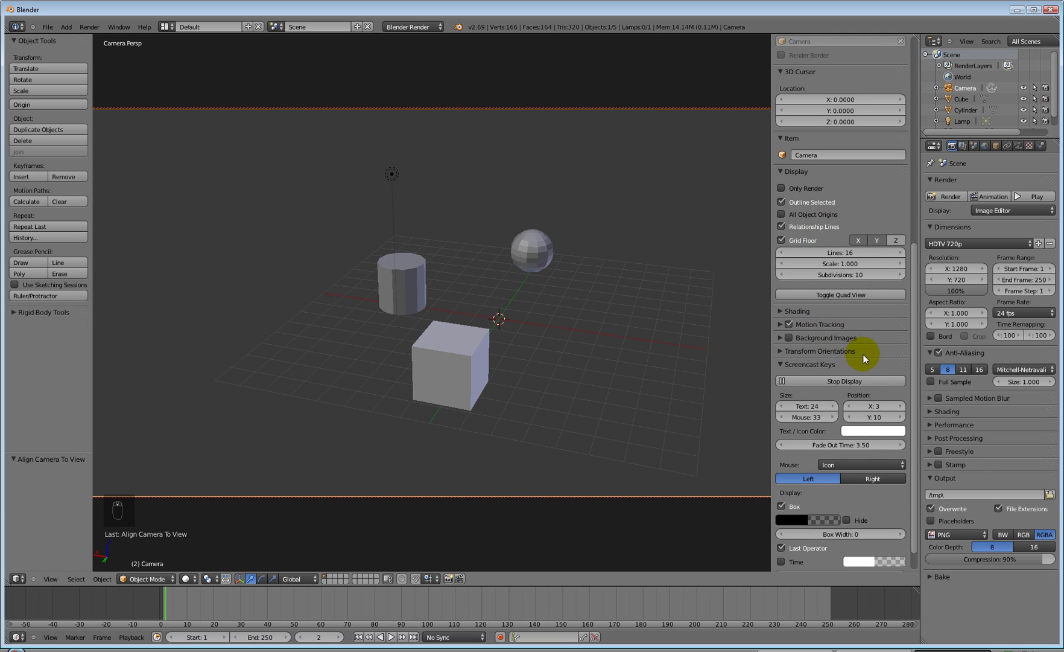
pyautogui.scroll(3, 860, 353)
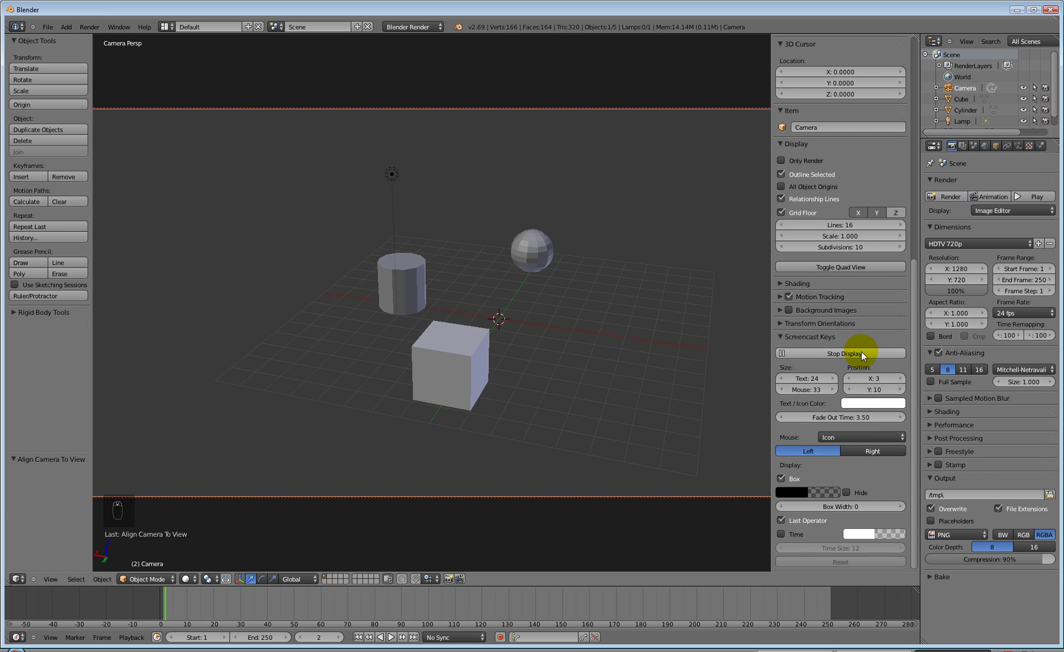
pyautogui.scroll(9, 861, 352)
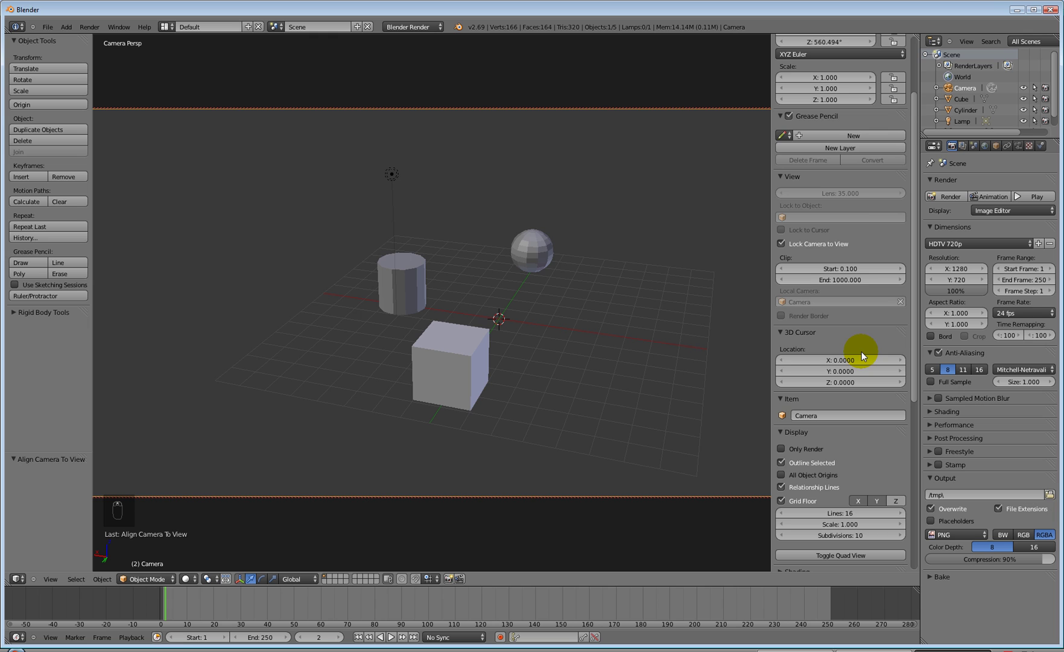
pyautogui.scroll(4, 861, 351)
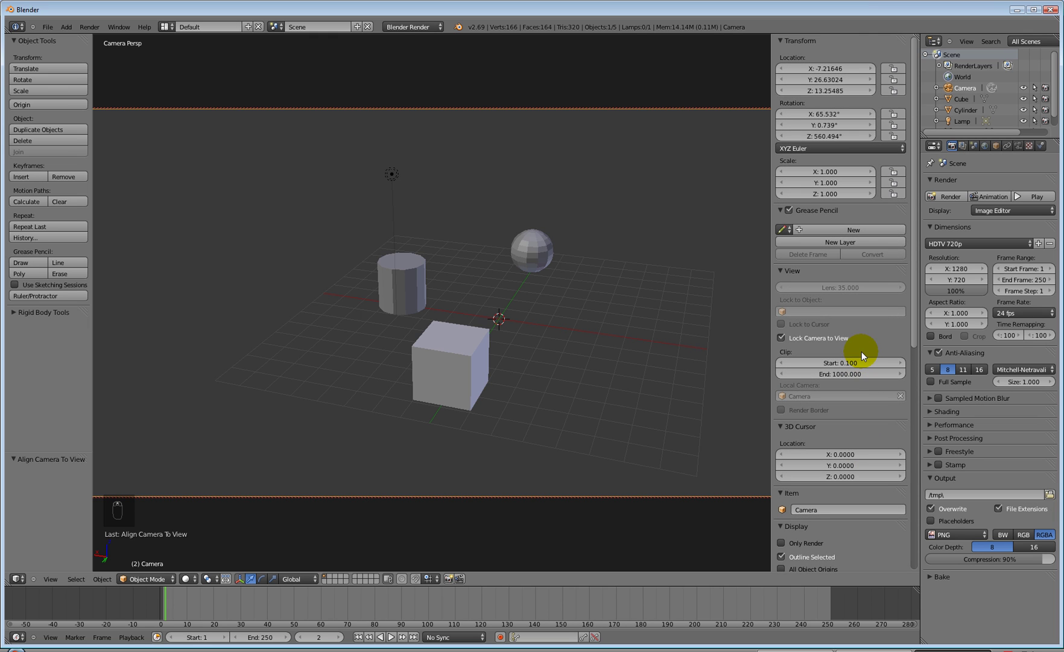
pyautogui.click(781, 339)
pyautogui.scroll(-7, 829, 327)
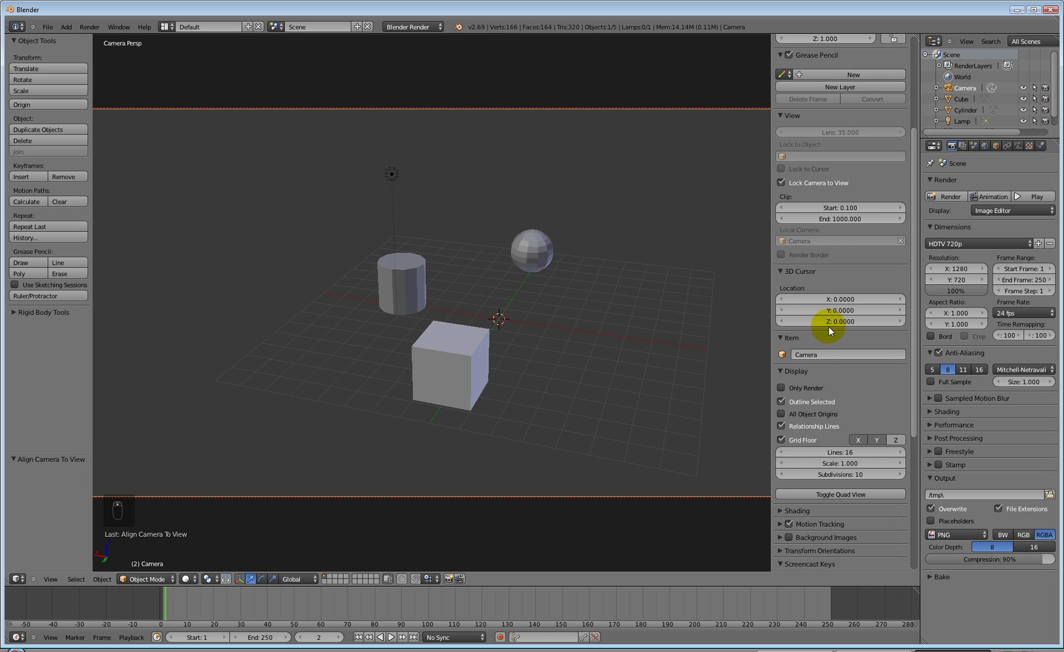
pyautogui.scroll(-6, 829, 327)
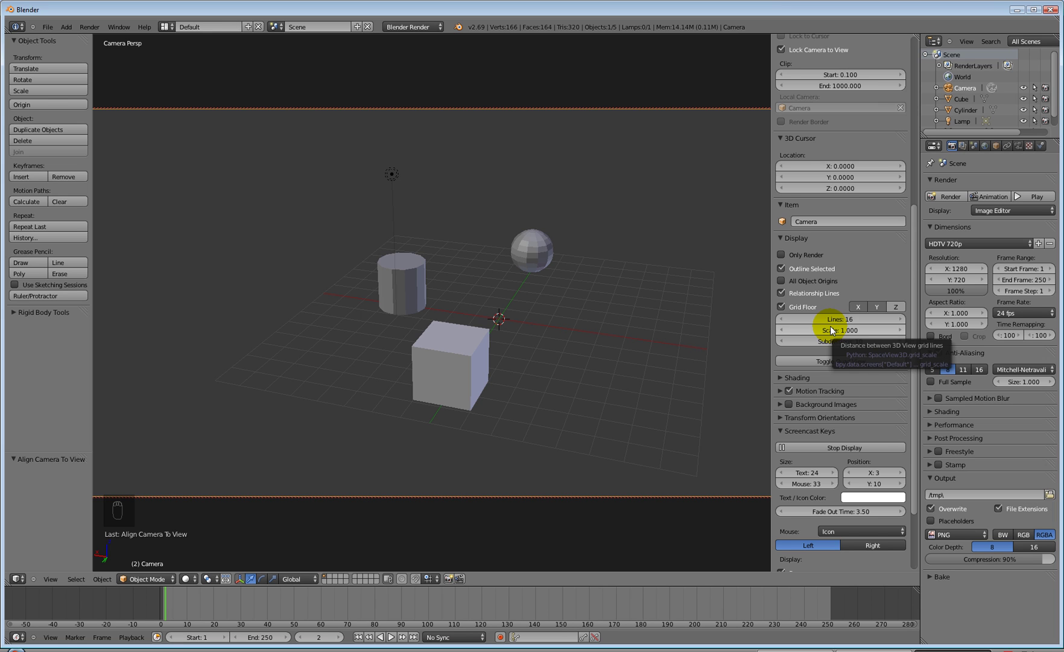
pyautogui.scroll(-4, 831, 329)
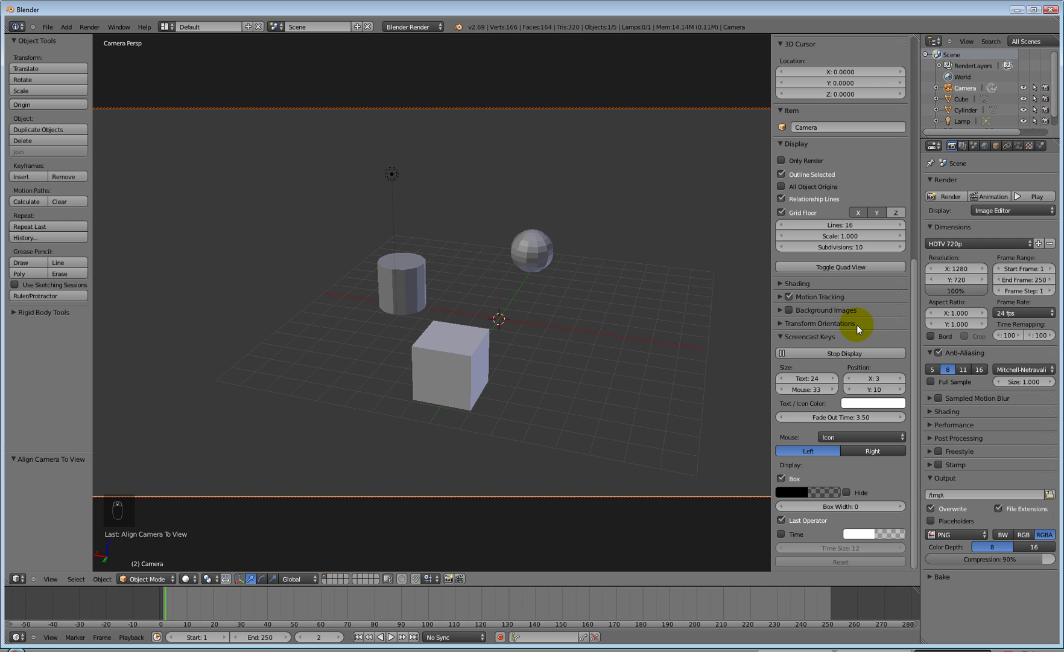
pyautogui.scroll(13, 842, 330)
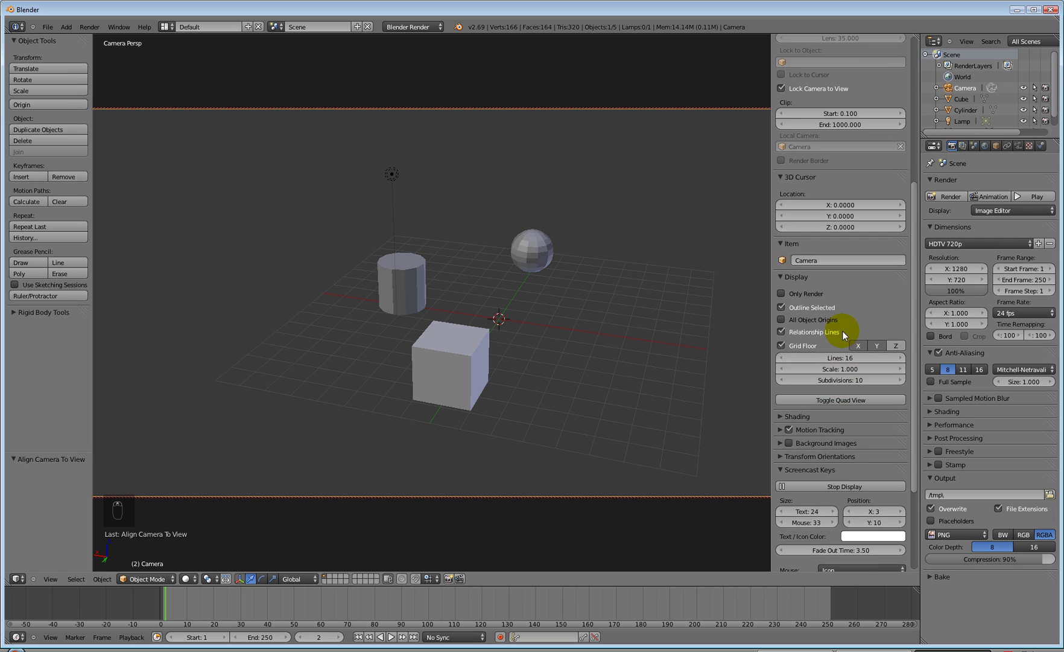
pyautogui.scroll(4, 843, 331)
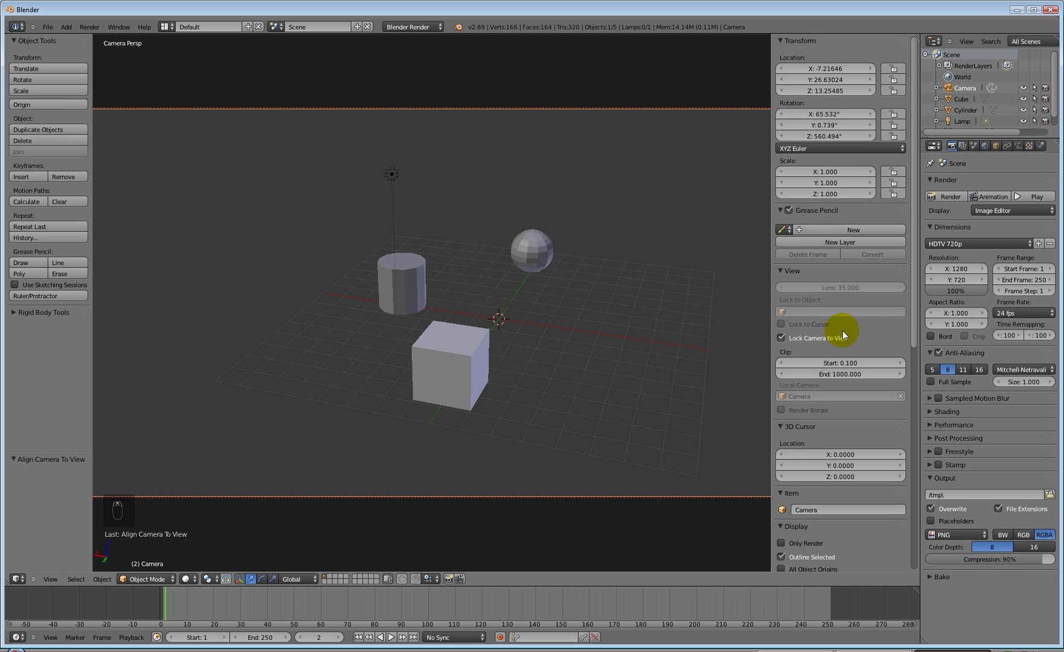
# - Switch to Quad View with top, front, right and Camera Persp quadrants
pyautogui.click(51, 578)
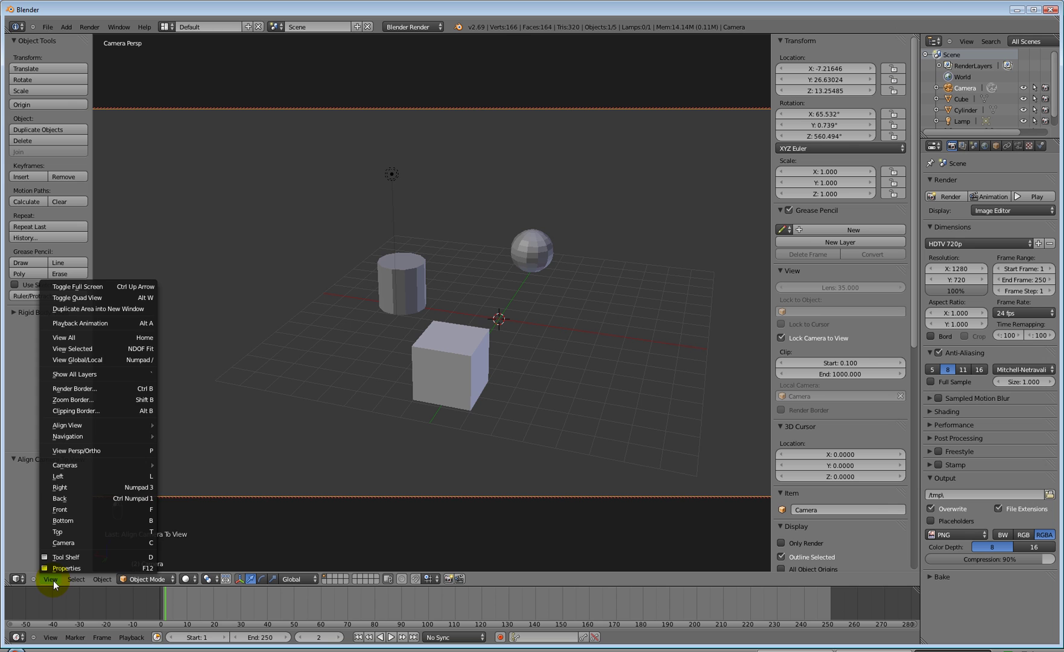
pyautogui.click(94, 298)
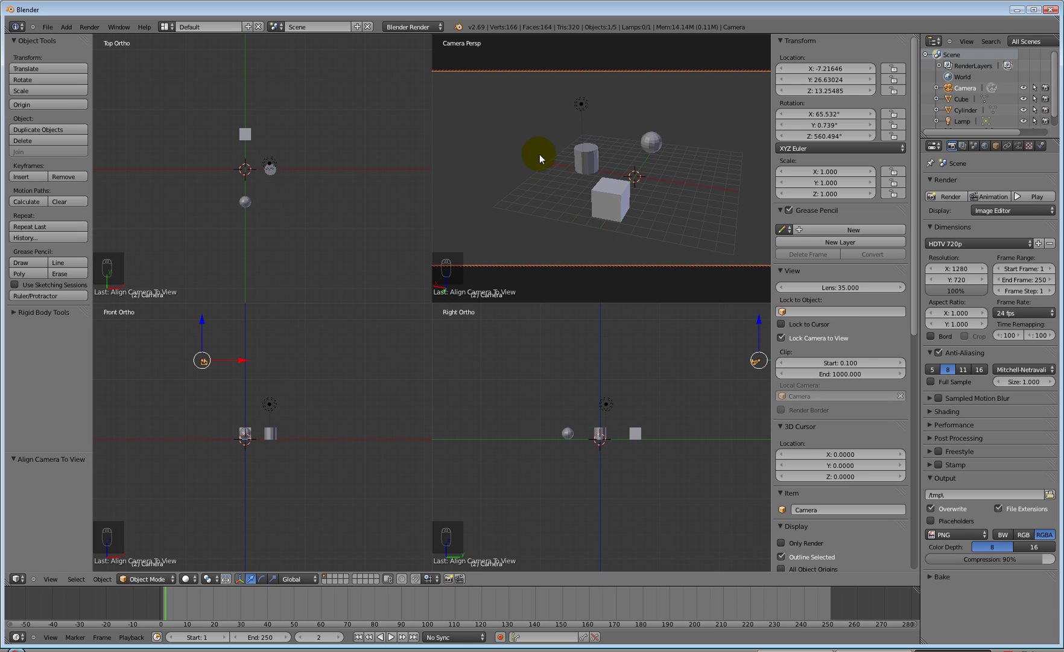
pyautogui.moveTo(539, 153)
pyautogui.mouseDown(button='middle')
pyautogui.moveTo(543, 164)
pyautogui.moveTo(598, 167)
pyautogui.moveTo(569, 177)
pyautogui.moveTo(565, 192)
pyautogui.moveTo(522, 185)
pyautogui.moveTo(510, 204)
pyautogui.moveTo(522, 180)
pyautogui.moveTo(489, 158)
pyautogui.moveTo(518, 143)
pyautogui.moveTo(529, 169)
pyautogui.moveTo(514, 173)
pyautogui.moveTo(544, 177)
pyautogui.moveTo(587, 146)
pyautogui.moveTo(590, 120)
pyautogui.moveTo(587, 171)
pyautogui.moveTo(591, 157)
pyautogui.moveTo(615, 166)
pyautogui.moveTo(539, 156)
pyautogui.mouseUp(button='middle')
# - Dolly the locked camera closer to X −5.180, Y 11.219, Z 6.770 in the camera quadrant
pyautogui.scroll(4, 543, 175)
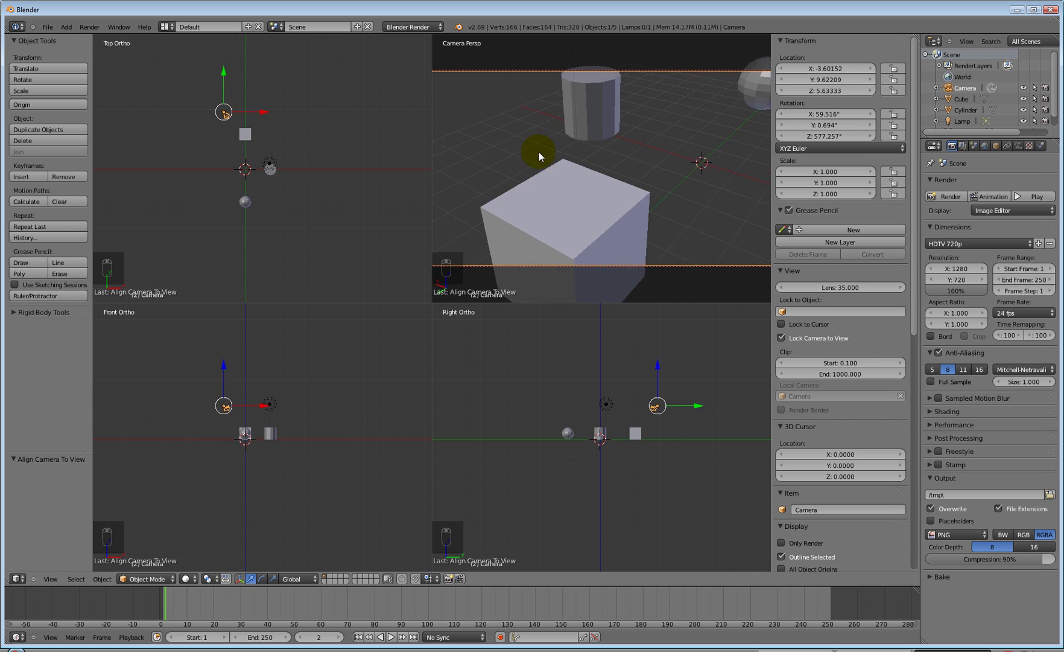
pyautogui.scroll(-3, 543, 151)
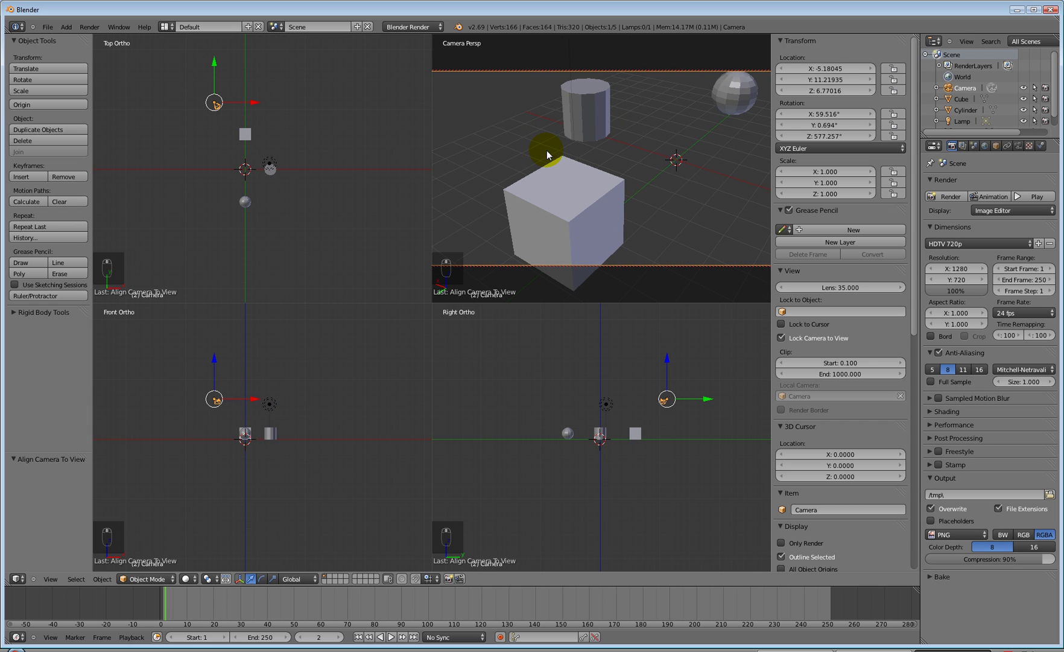
pyautogui.scroll(-7, 865, 238)
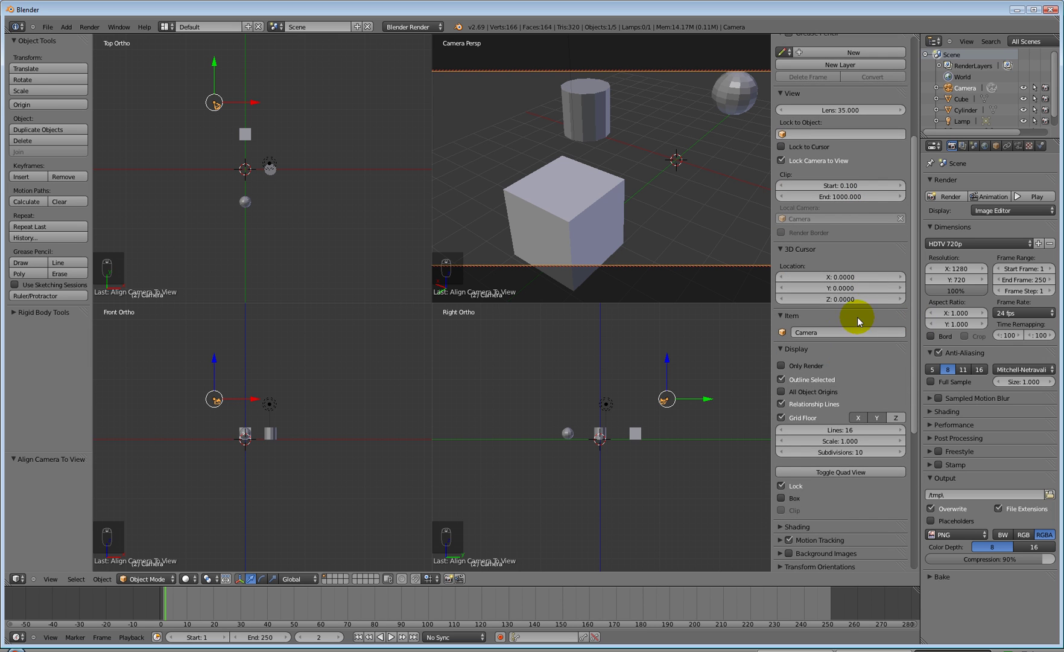
pyautogui.scroll(-6, 851, 297)
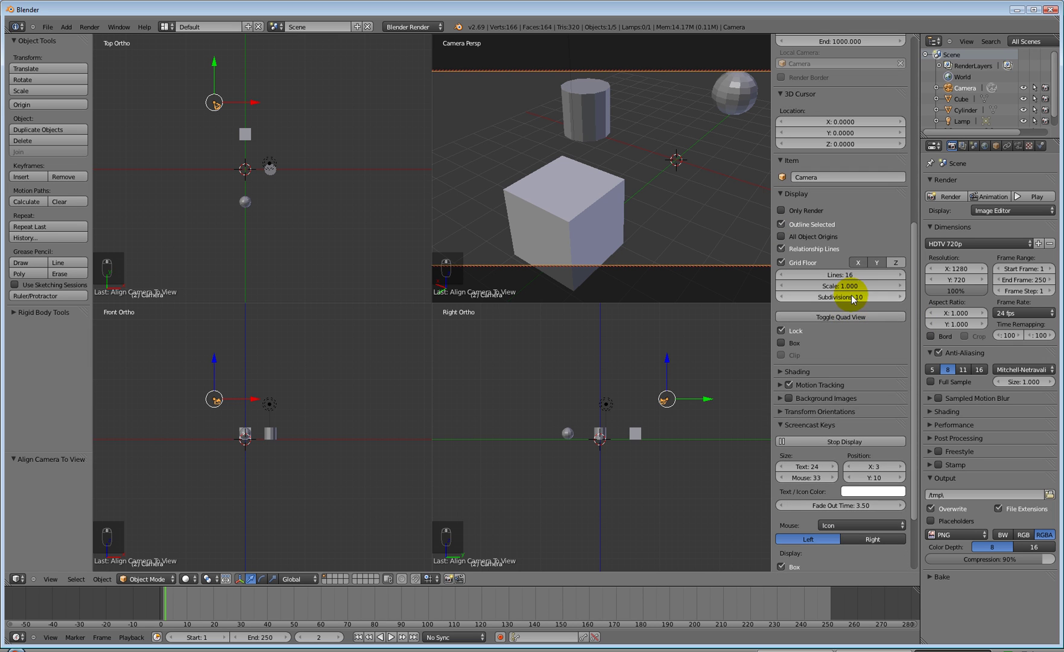
pyautogui.click(51, 579)
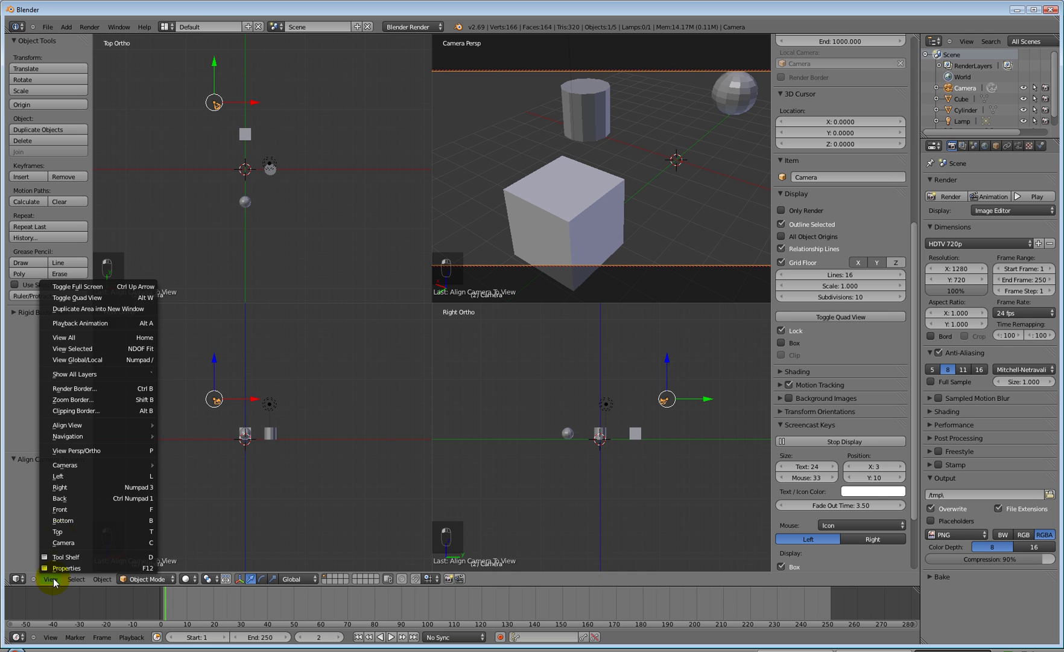
# - Turn off Quad View, check the front view, and end looking through the camera
pyautogui.click(100, 299)
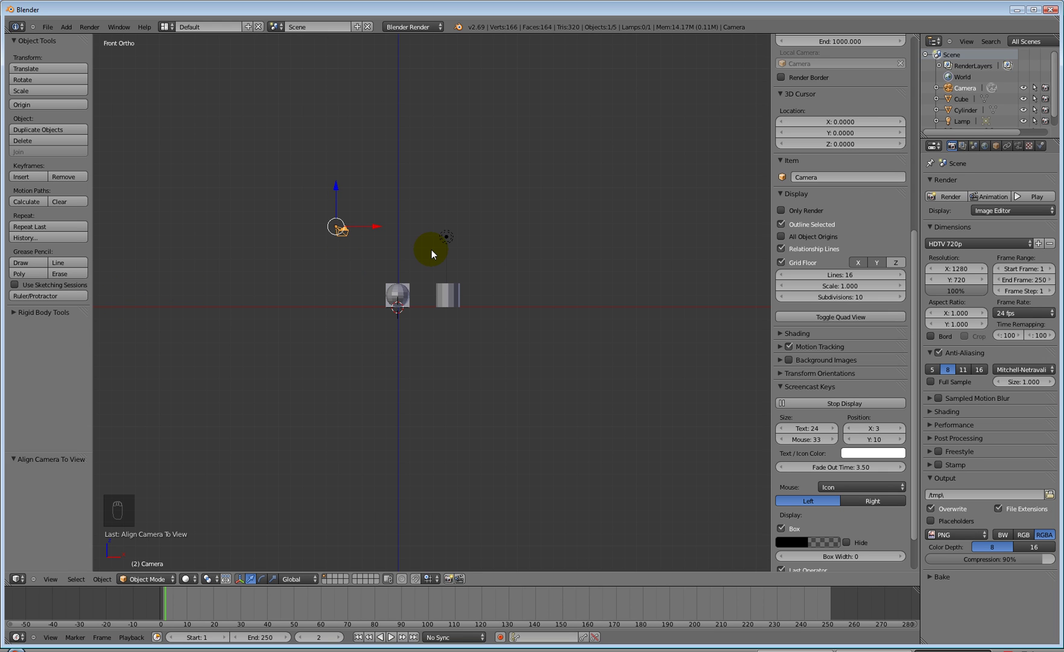
pyautogui.press('KP_0')
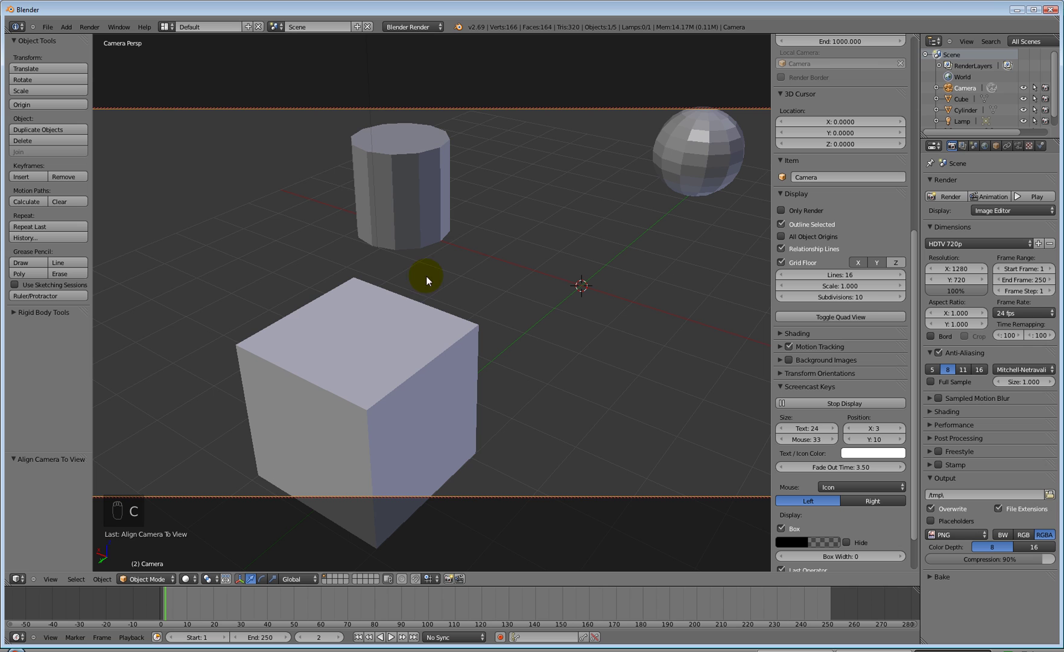
pyautogui.press('KP_1')
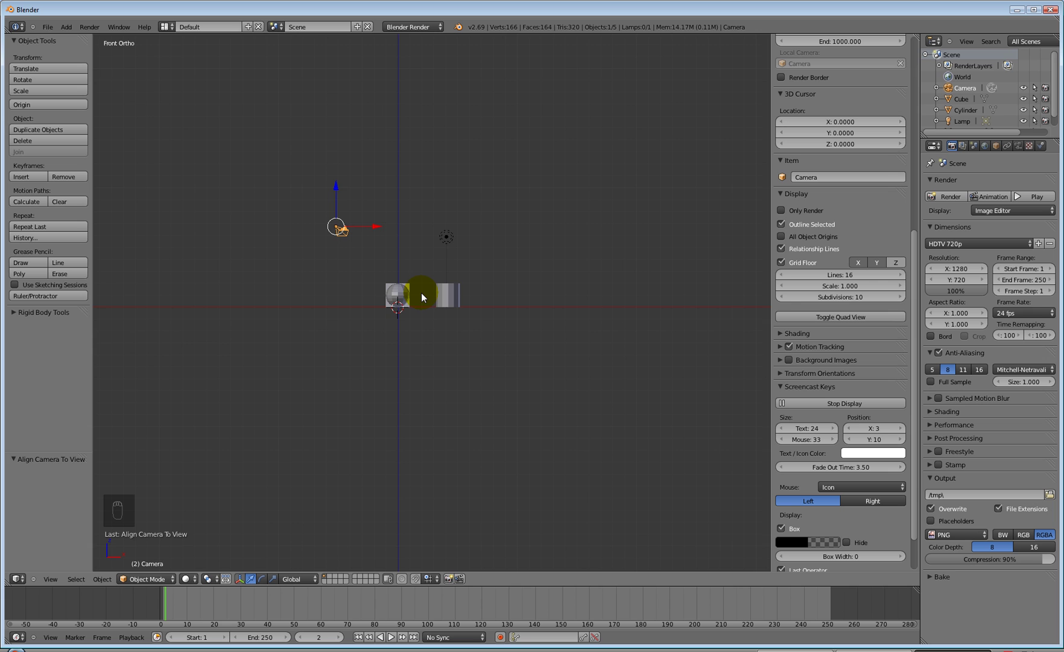
pyautogui.press('KP_0')
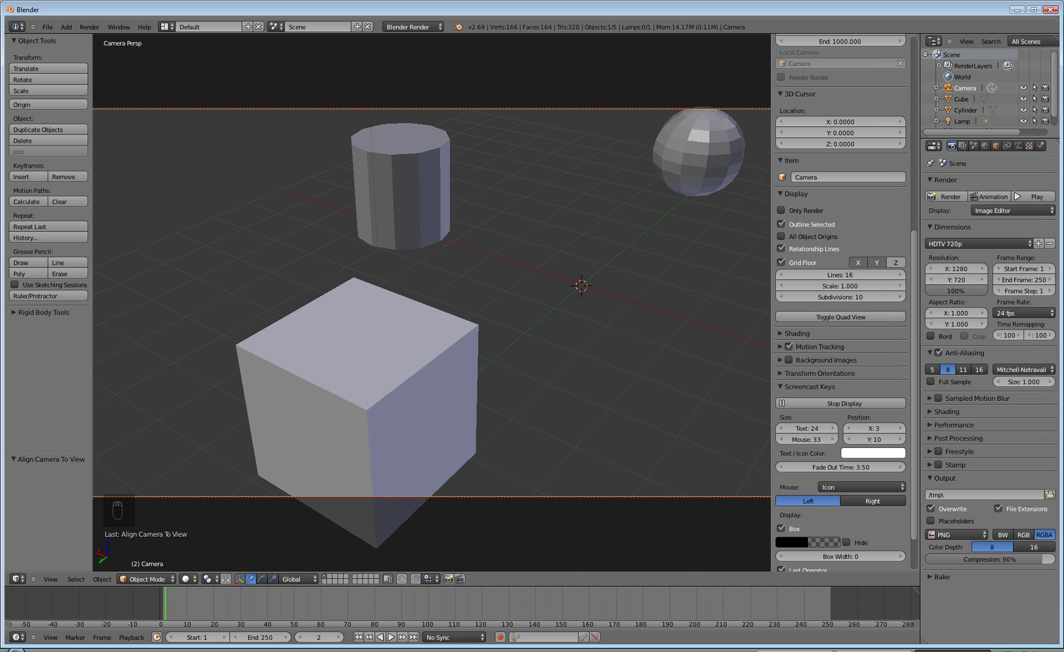
# - Bring the Camtasia Recorder window up over Blender and move it up and left
pyautogui.click(962, 651)
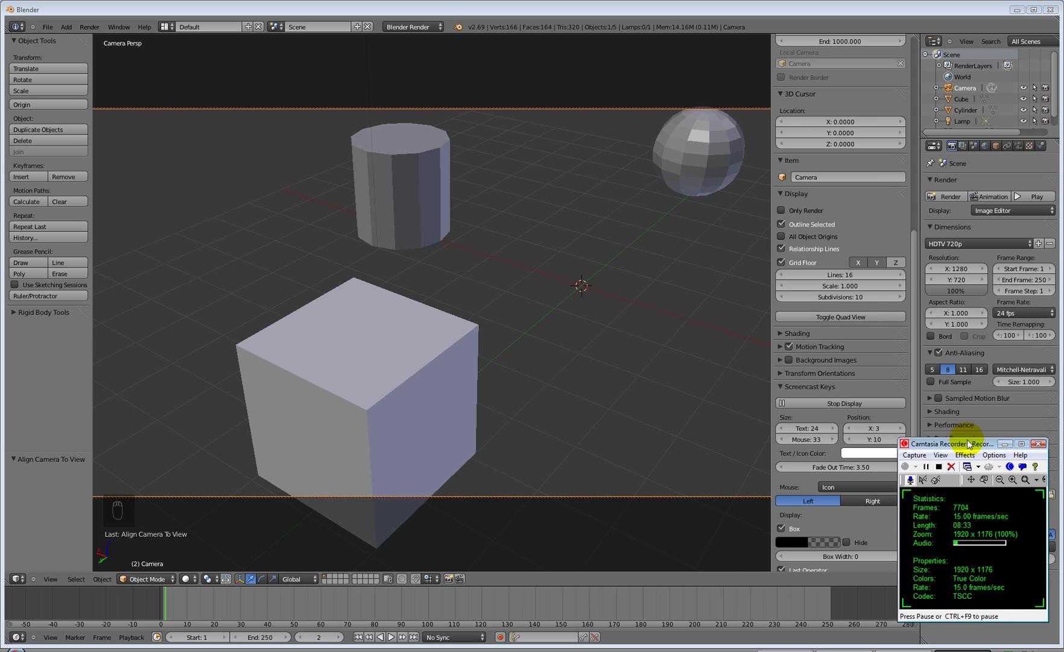
pyautogui.moveTo(966, 443); pyautogui.dragTo(767, 409)
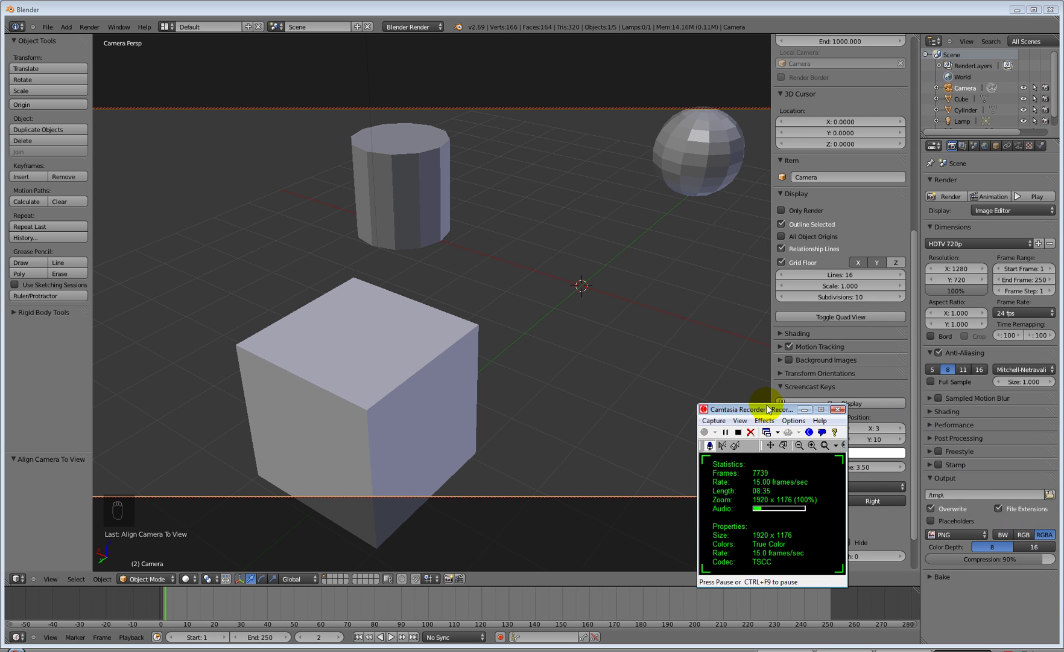